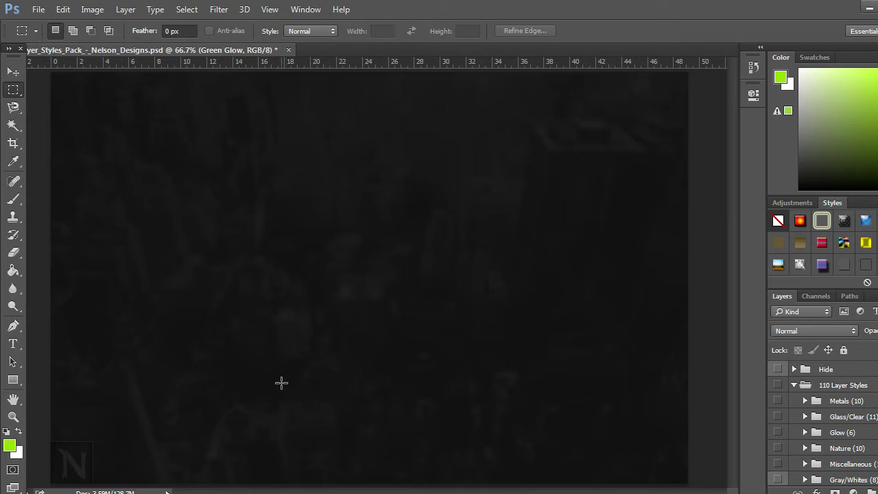
# Switch to the browser and copy the "CSGO SFM: Bot Dean" image from the CSGO image results
pyautogui.hotkey('alt', 'Tab')
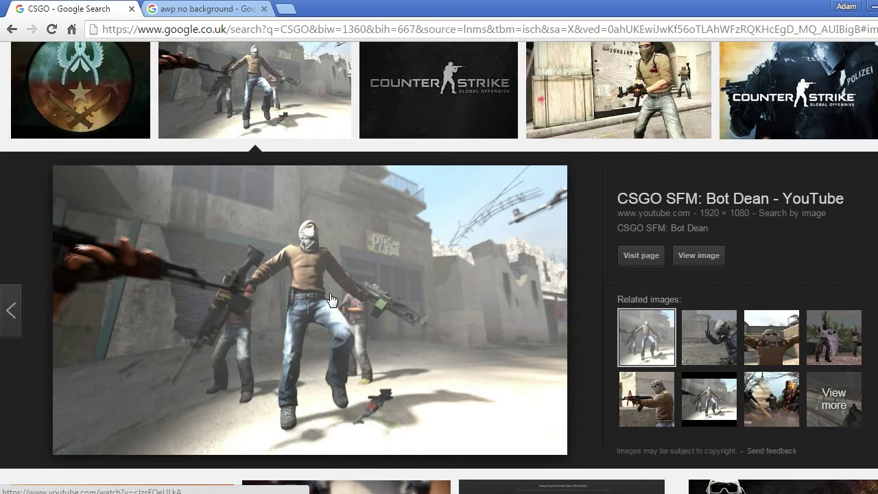
pyautogui.scroll(15, 331, 300)
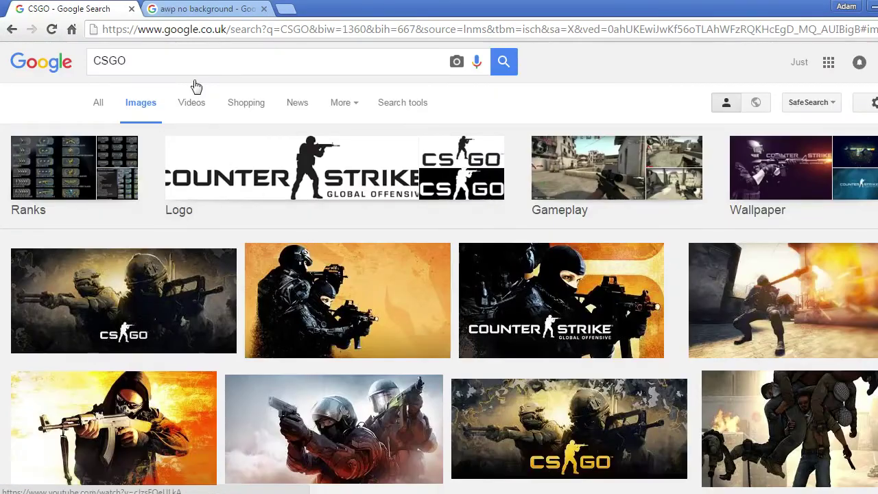
pyautogui.scroll(-10, 225, 241)
pyautogui.scroll(-3, 225, 242)
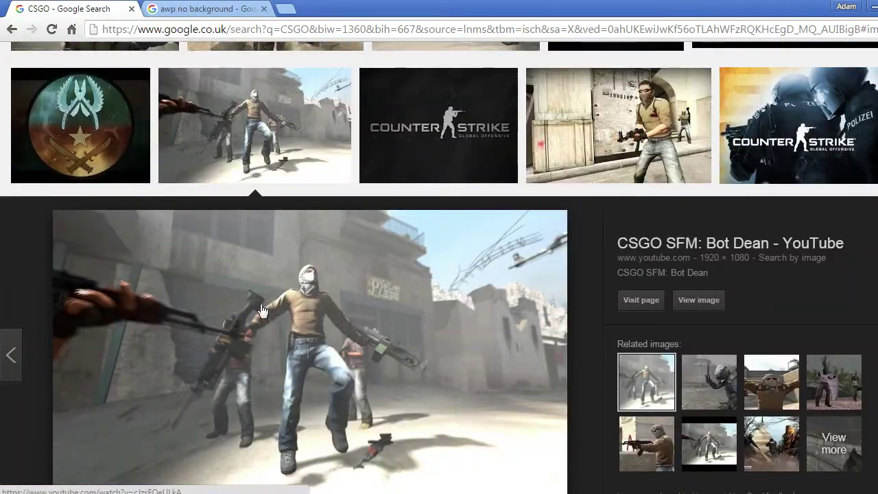
pyautogui.rightClick(314, 318)
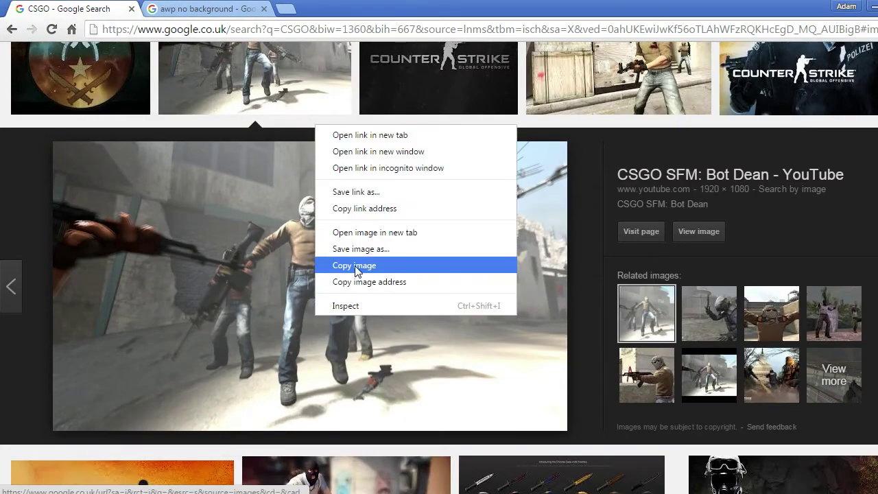
pyautogui.click(355, 266)
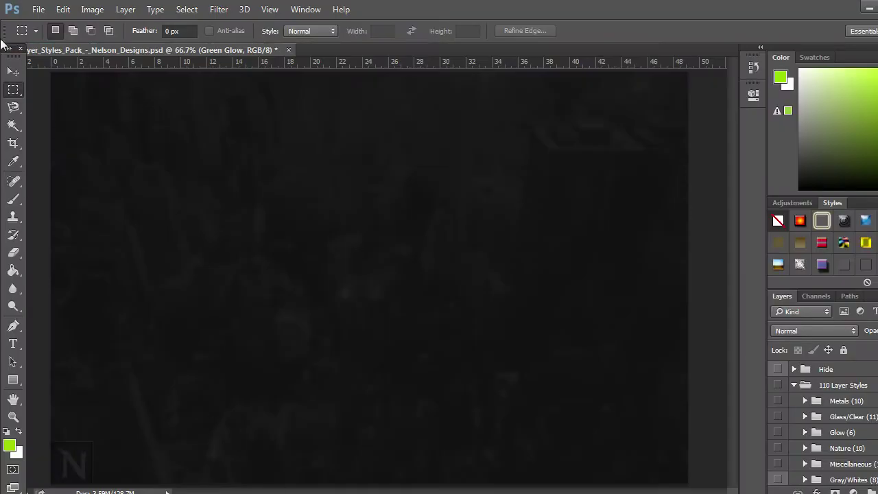
# Switch to Photoshop, create a new 1920 x 1080 pixel document from the Clipboard preset and paste the copied image into it
pyautogui.click(37, 9)
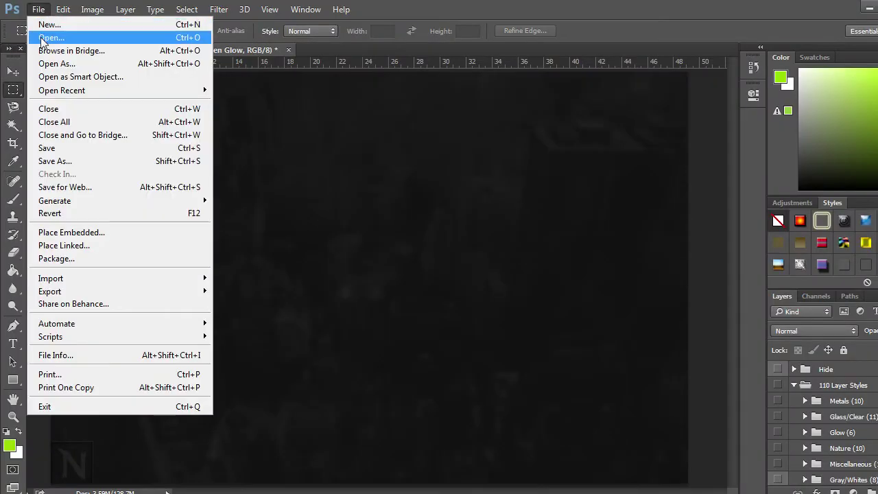
pyautogui.click(48, 25)
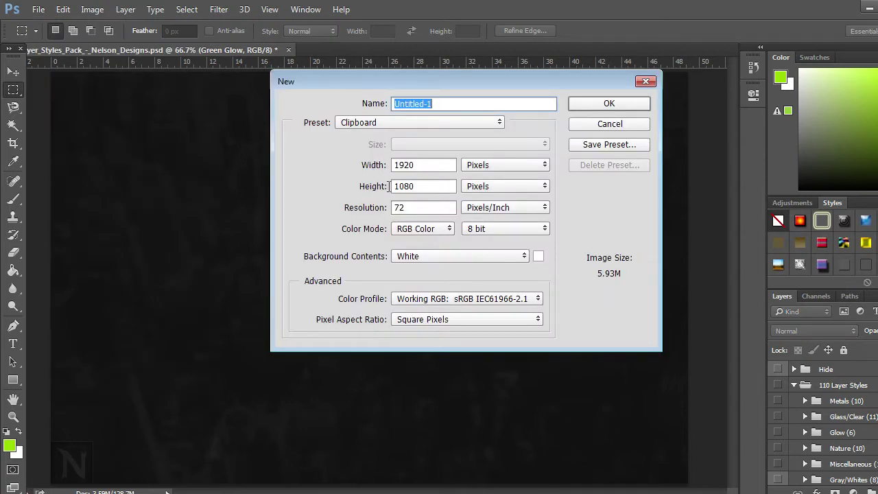
pyautogui.click(585, 106)
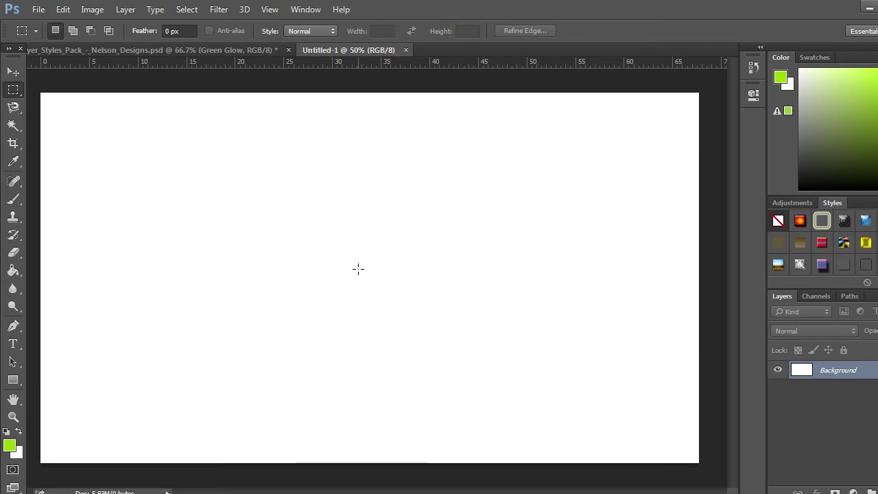
pyautogui.hotkey('ctrl', 'v')
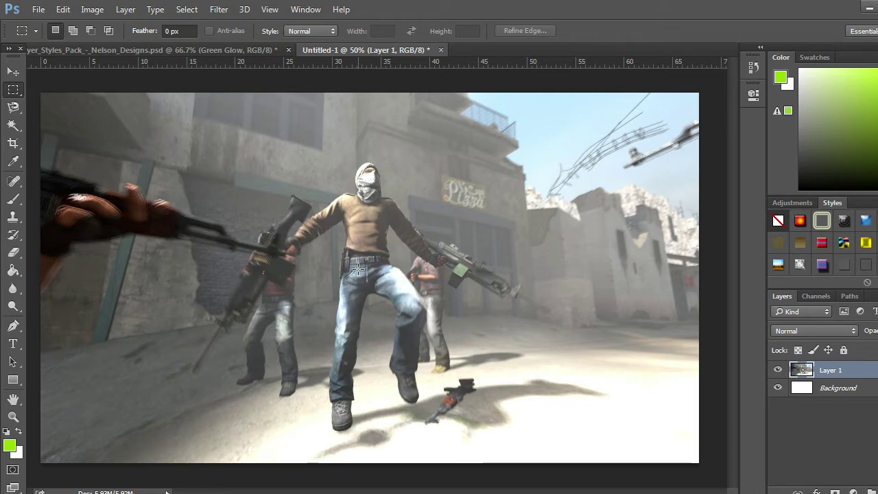
# Convert the locked Background into a regular layer, hide it and select the pasted image's layer
pyautogui.keyDown('alt'); pyautogui.doubleClick(838, 388); pyautogui.keyUp('alt')
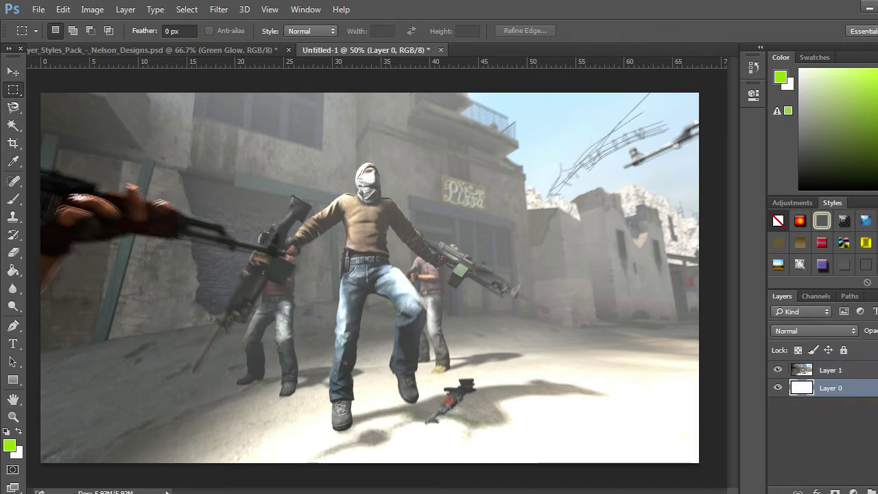
pyautogui.click(778, 388)
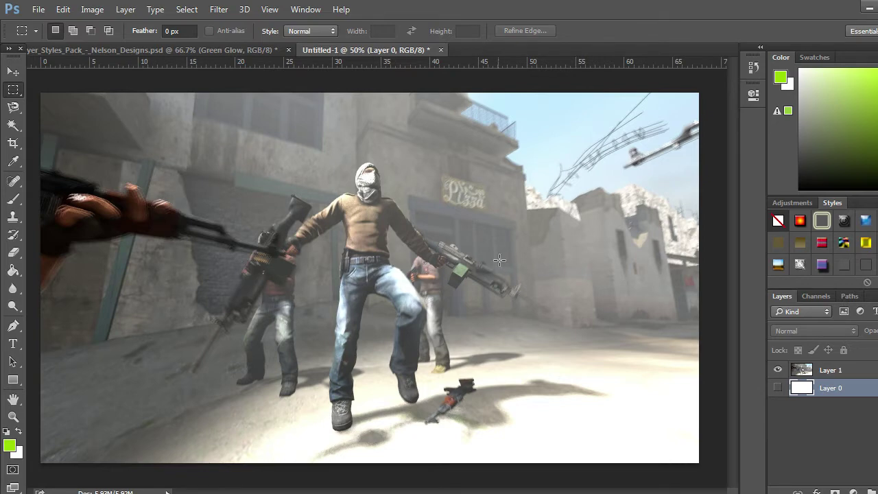
pyautogui.click(827, 370)
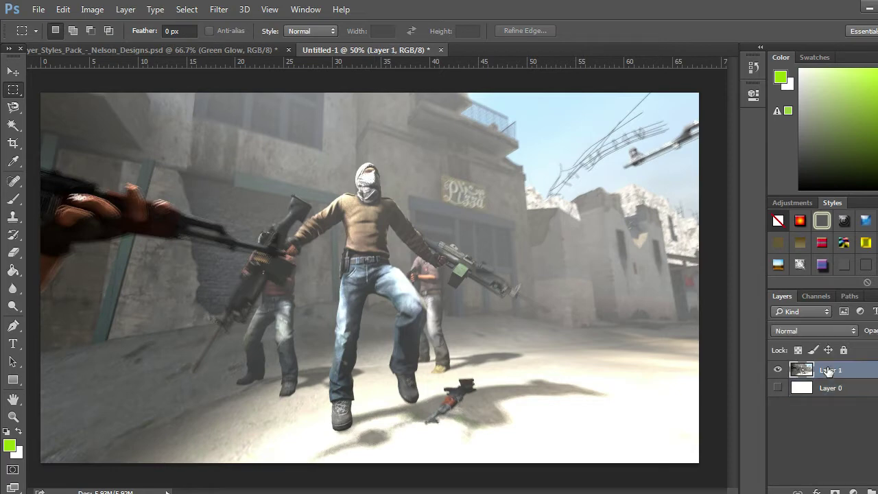
pyautogui.hotkey('ctrl', 'u')
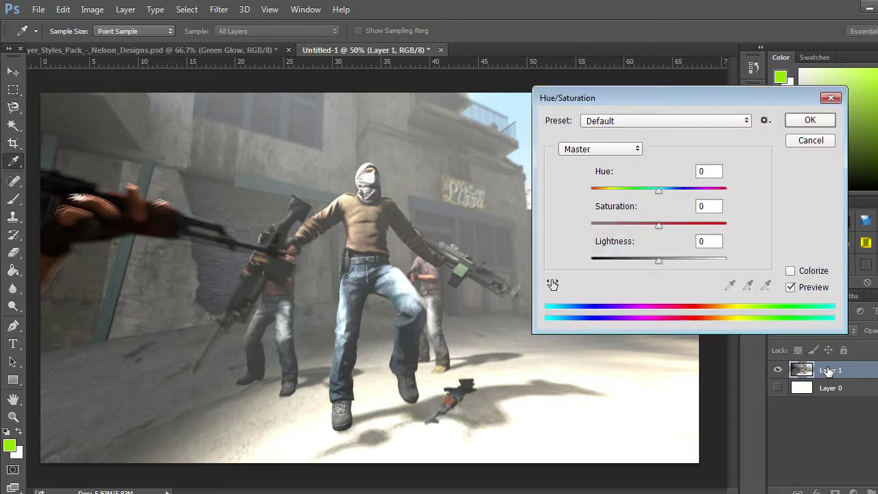
pyautogui.click(813, 142)
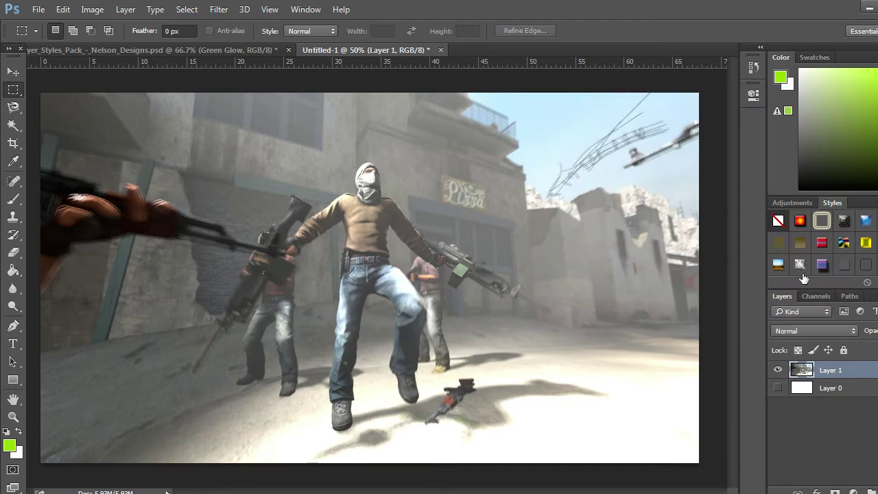
pyautogui.click(795, 205)
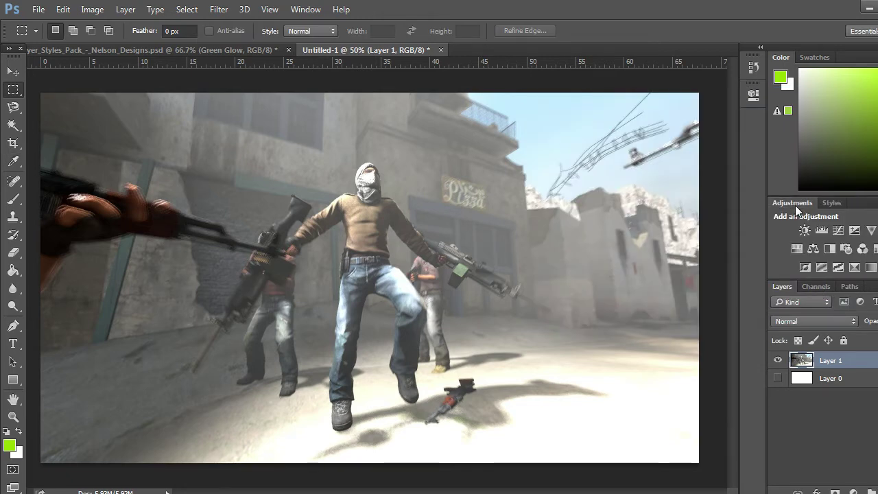
pyautogui.click(795, 249)
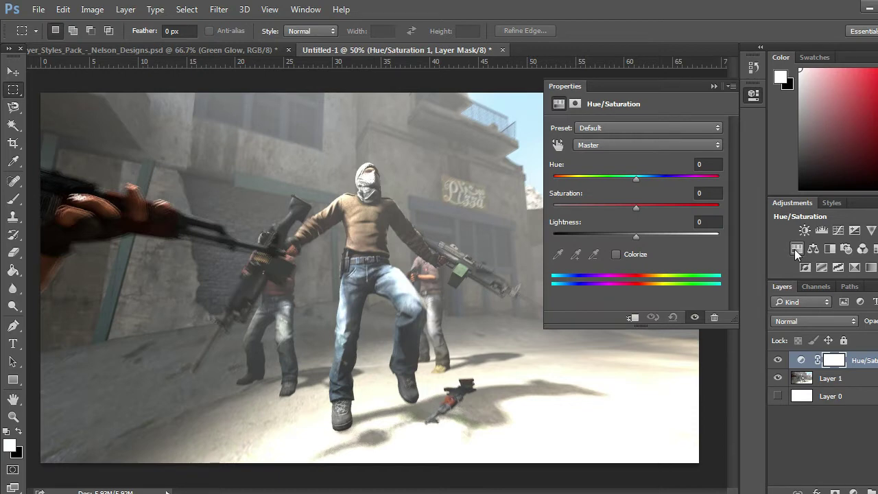
pyautogui.click(720, 87)
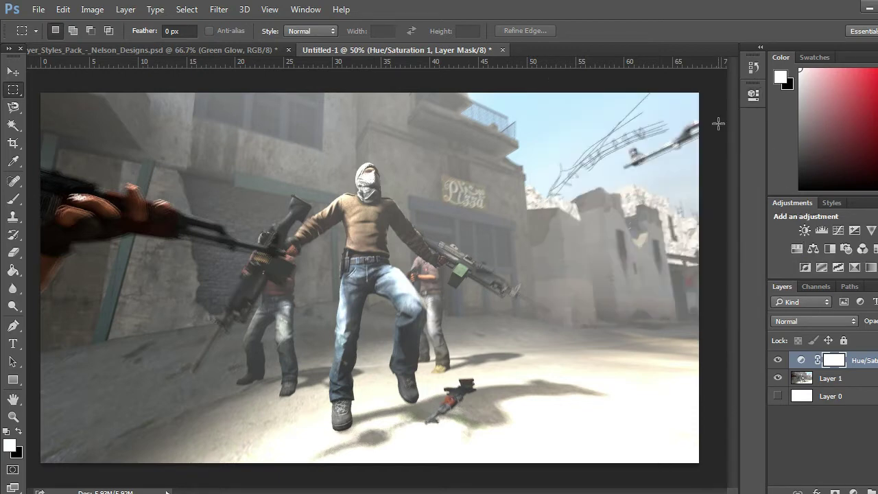
pyautogui.click(861, 358)
pyautogui.press('Delete')
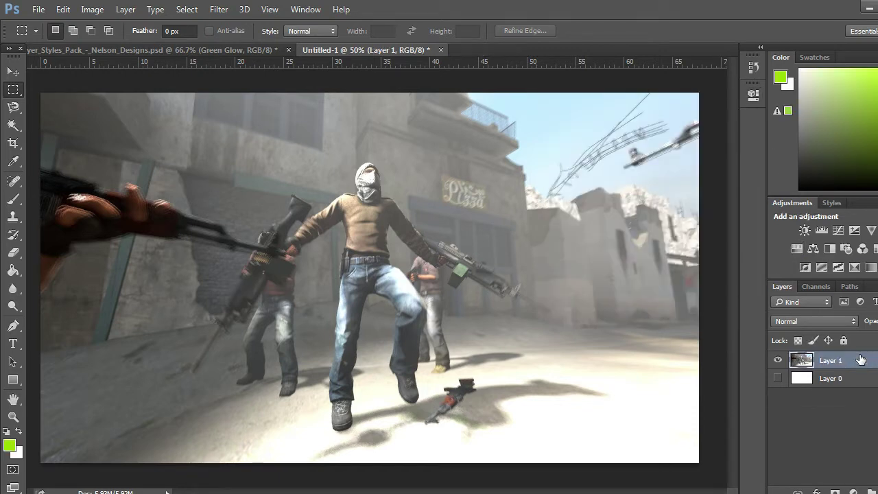
# Turn the pasted image black and white by setting its Hue/Saturation saturation to -100
pyautogui.hotkey('ctrl', 'u')
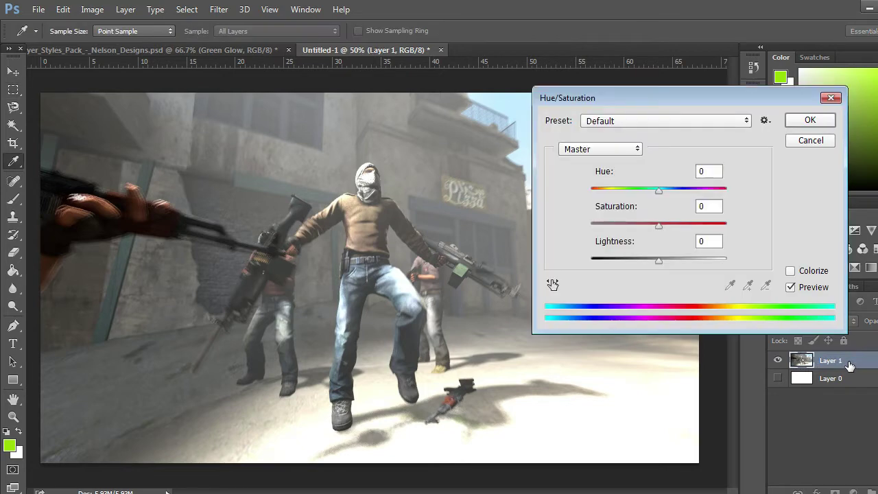
pyautogui.moveTo(658, 226); pyautogui.dragTo(571, 228)
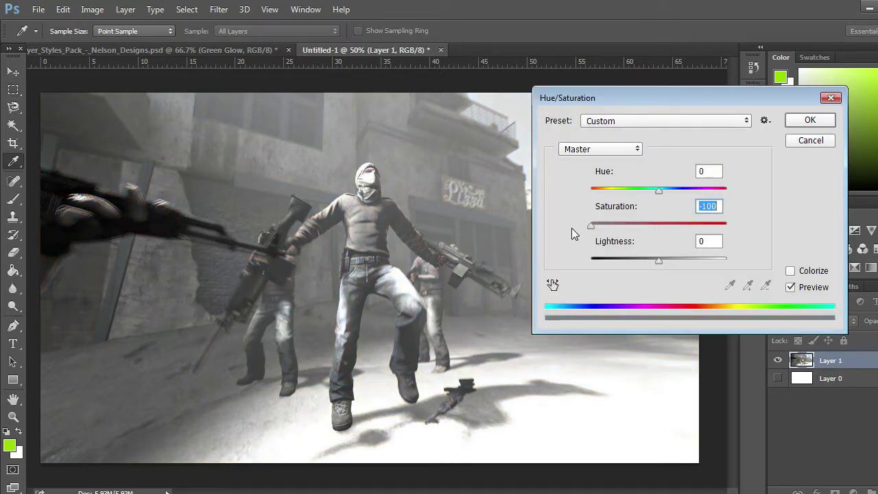
pyautogui.click(807, 120)
pyautogui.press('m')
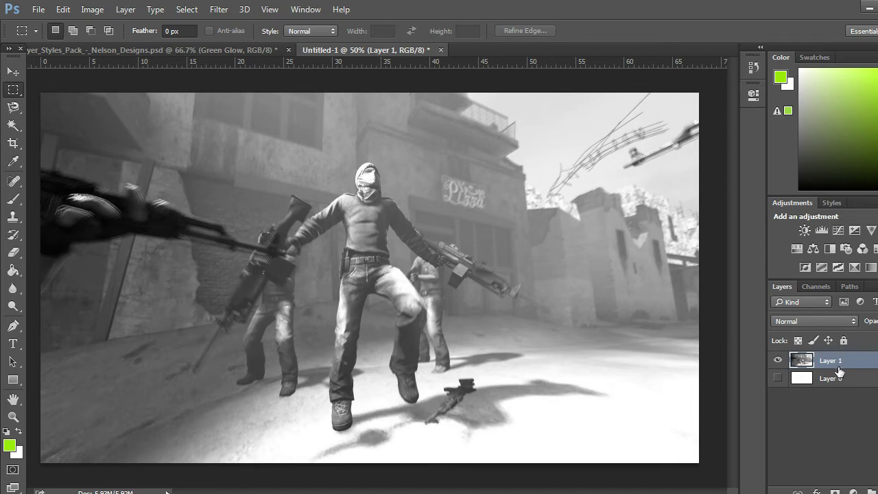
# Add a new layer above the image, set the foreground color to black (000000) and fill the layer with it
pyautogui.hotkey('ctrl', 'shift', 'alt', 'n')
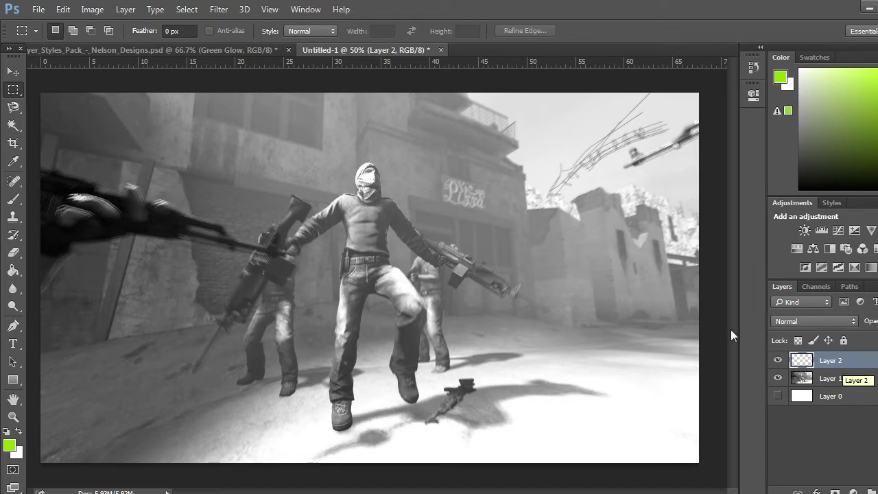
pyautogui.click(10, 446)
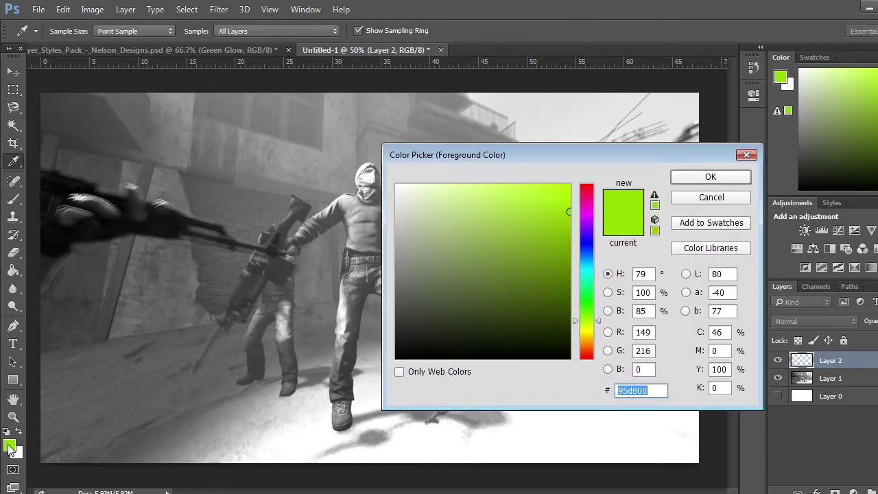
pyautogui.moveTo(439, 315); pyautogui.dragTo(367, 362)
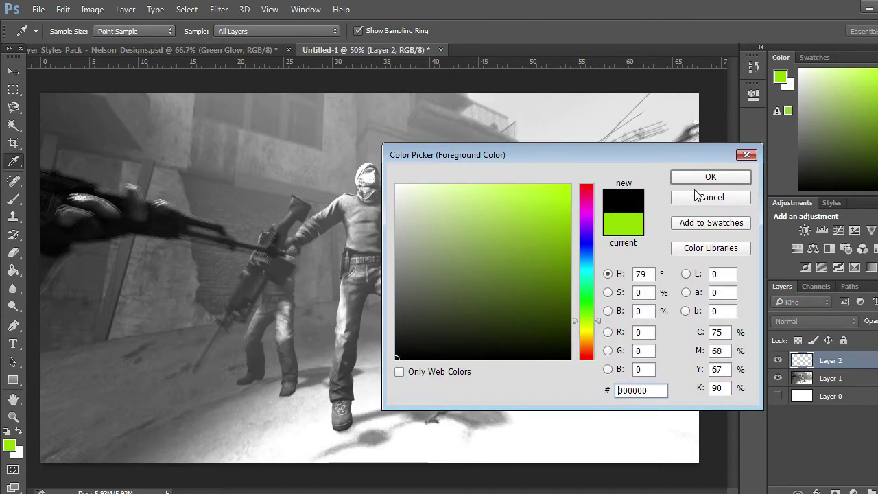
pyautogui.click(692, 180)
pyautogui.press('m')
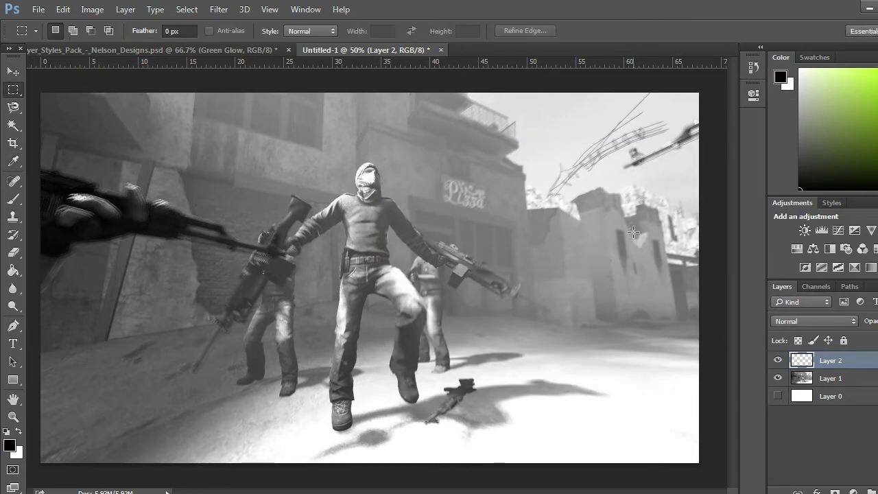
pyautogui.hotkey('alt', 'BackSpace')
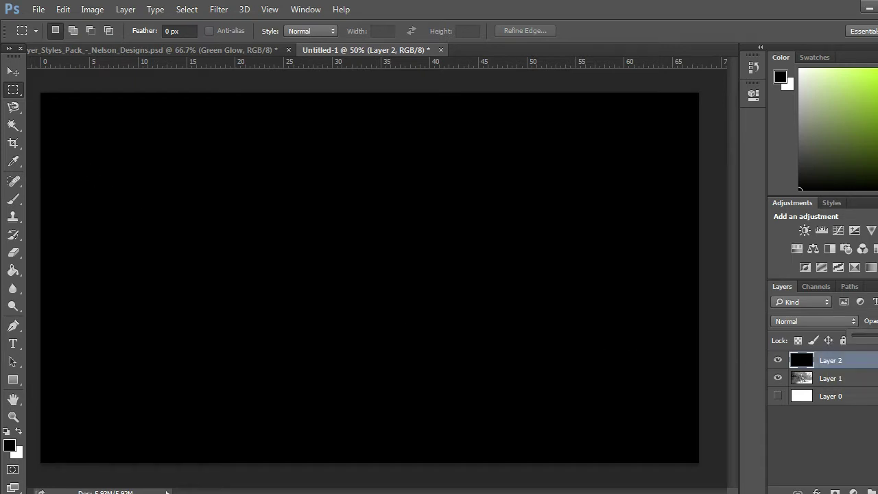
# Lower the black layer's opacity so the image beneath shows through only faintly
pyautogui.press('7')
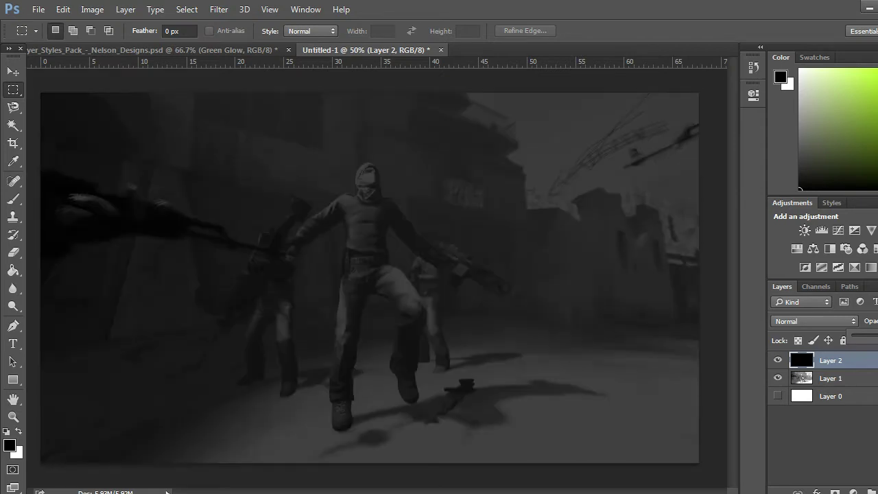
pyautogui.press('8')
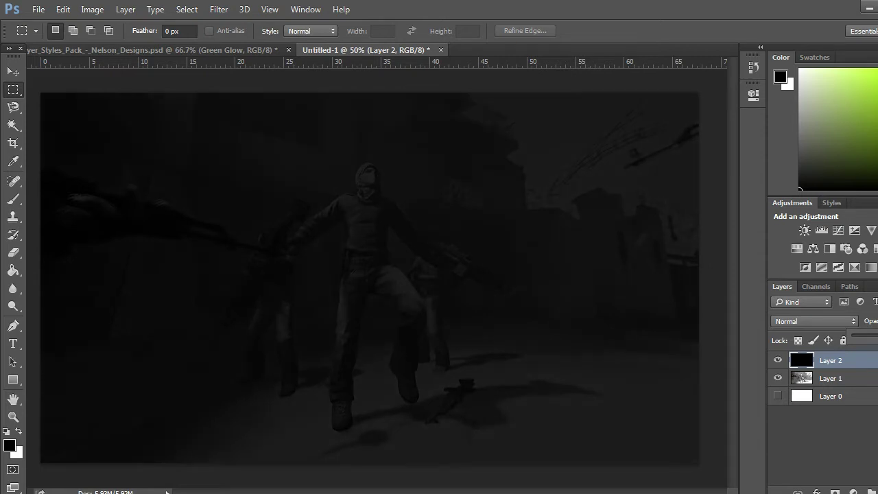
pyautogui.press('7')
# Paint a faint white (ffffff) glow along the middle of the image's top edge on the black layer, using the soft size 1512 brush
pyautogui.scroll(-5, 246, 259)
pyautogui.scroll(-2, 245, 259)
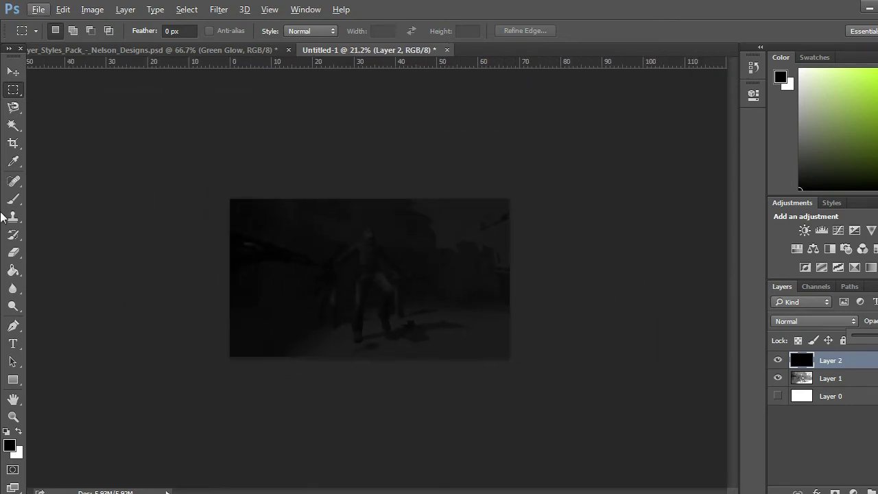
pyautogui.click(15, 201)
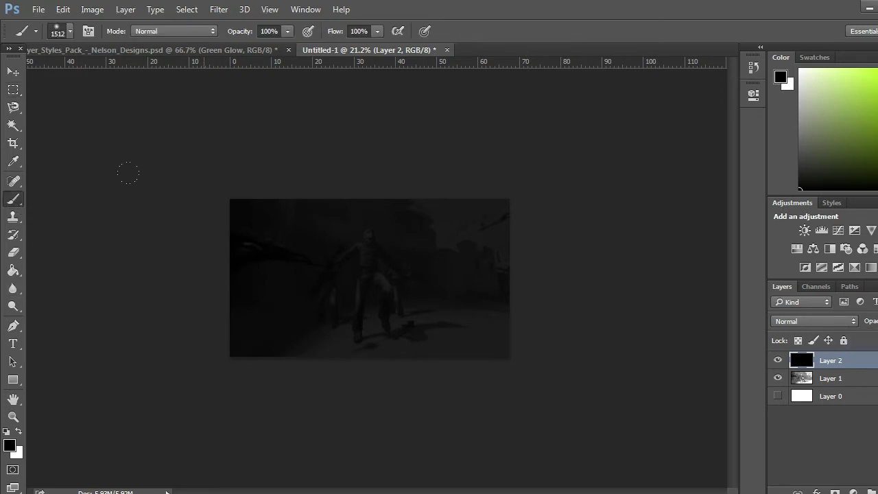
pyautogui.click(10, 446)
pyautogui.write('ffffff')
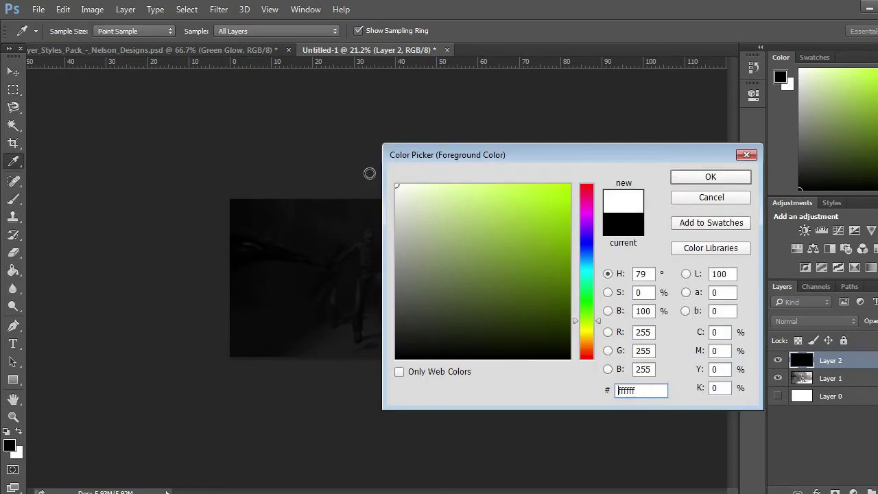
pyautogui.click(684, 177)
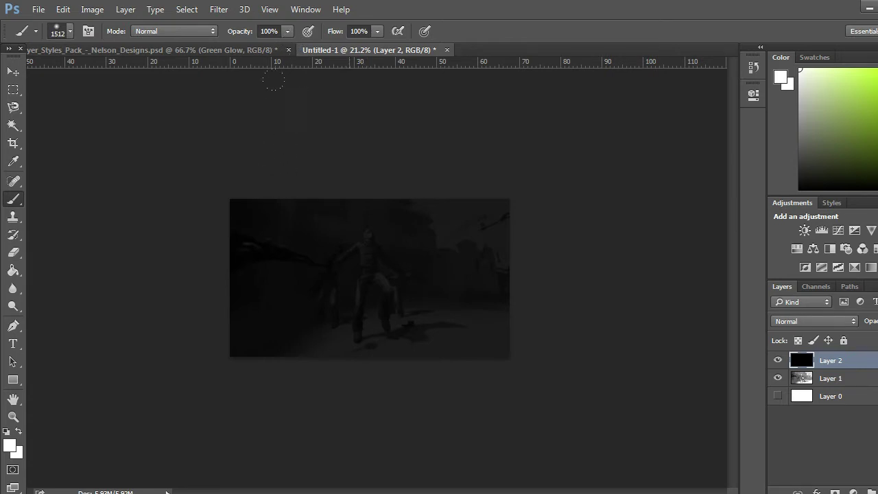
pyautogui.click(290, 81)
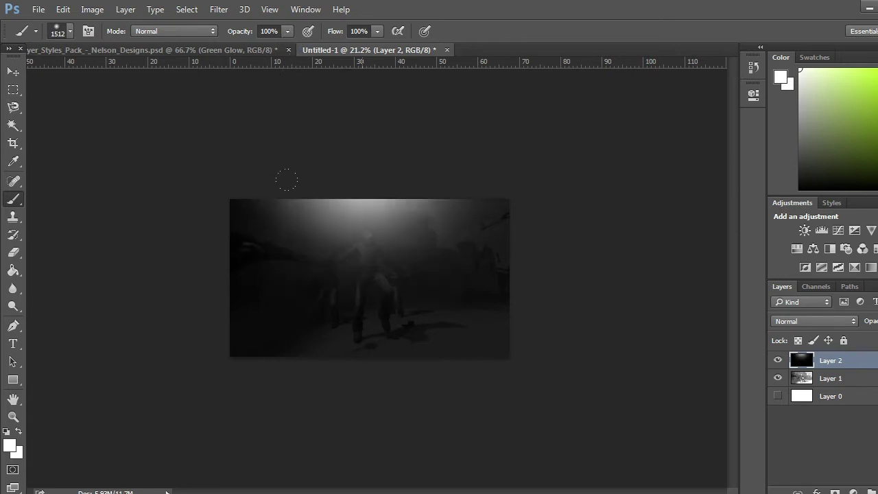
pyautogui.hotkey('ctrl', 'z')
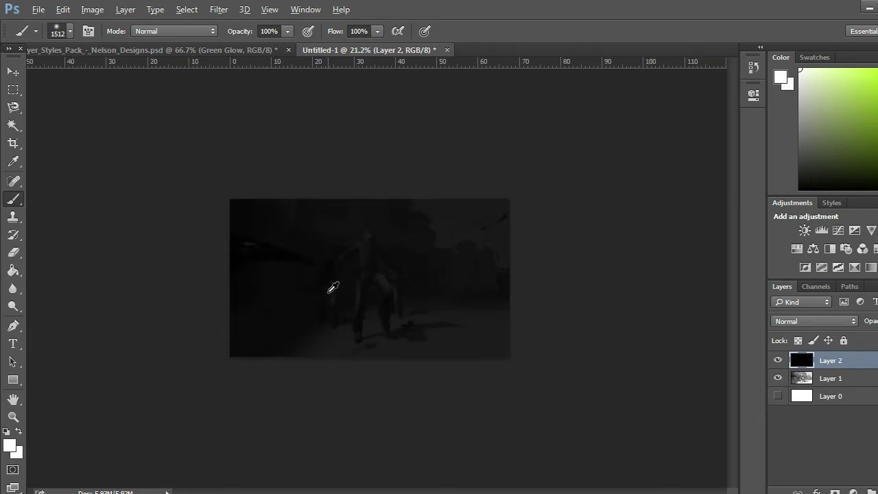
pyautogui.press('alt')
pyautogui.click(365, 182)
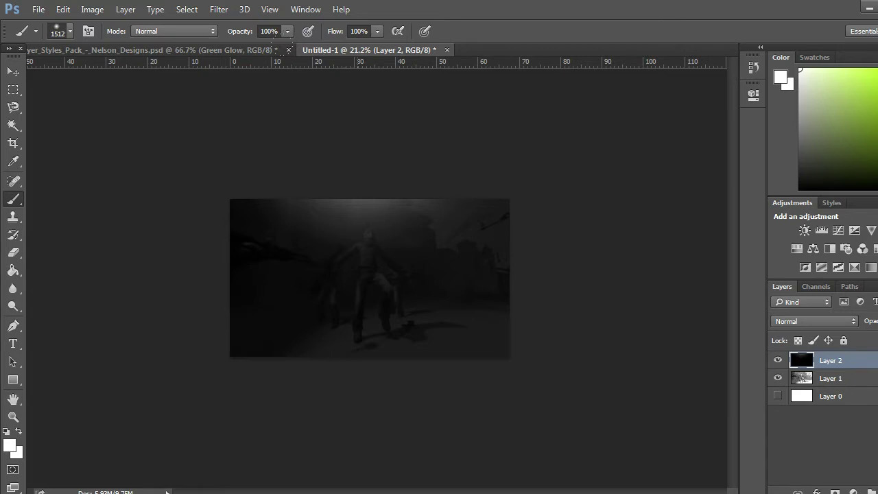
# Undo the last glow stroke, paint a fainter white glow from above the canvas's top edge, and compare the image with Layer 2 hidden and shown
pyautogui.hotkey('ctrl', 'z')
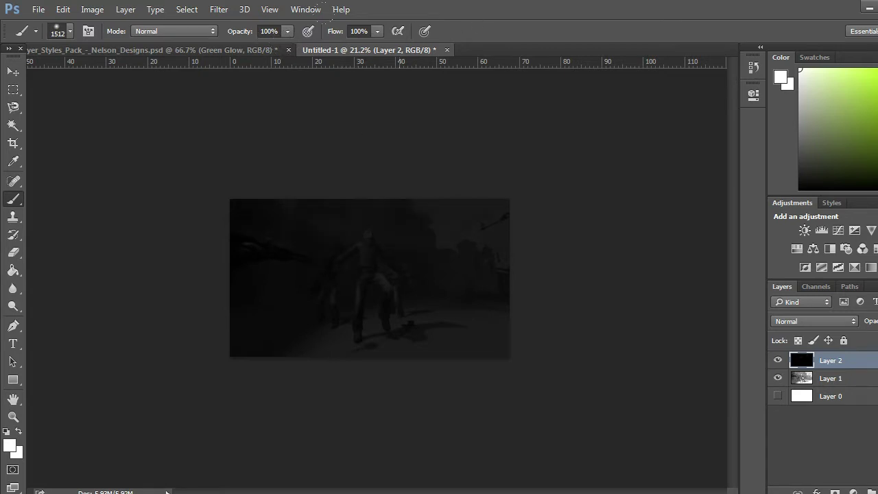
pyautogui.click(363, 130)
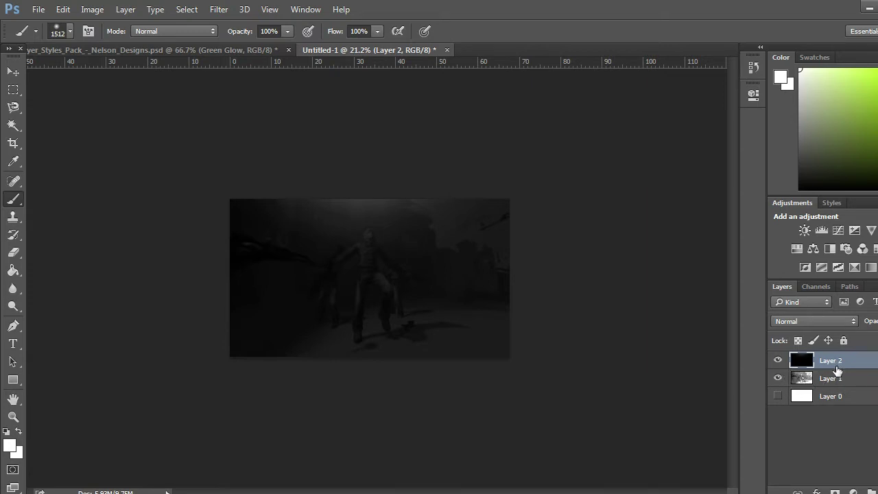
pyautogui.click(777, 363)
pyautogui.click(778, 361)
# Switch to the browser and find the first-person AWP picture with a transparent background in the "awp no background" image results
pyautogui.hotkey('alt', 'Tab')
pyautogui.scroll(10, 240, 239)
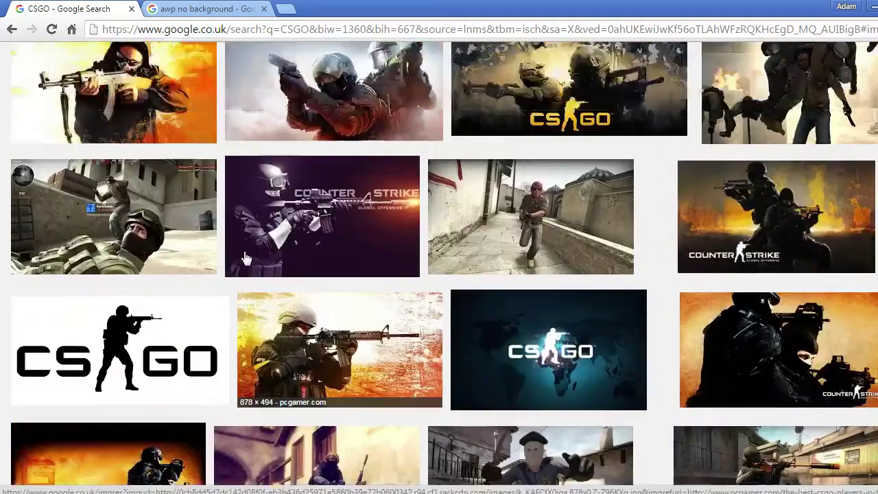
pyautogui.hotkey('ctrl', 'Tab')
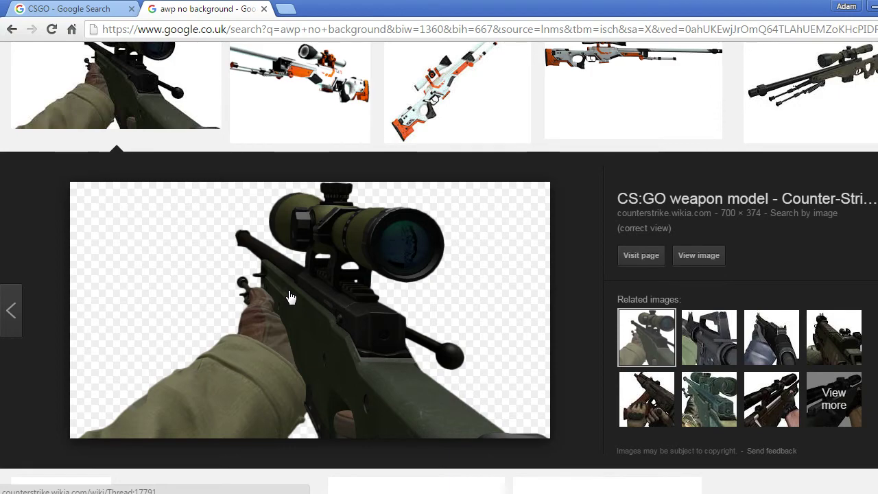
pyautogui.scroll(10, 290, 296)
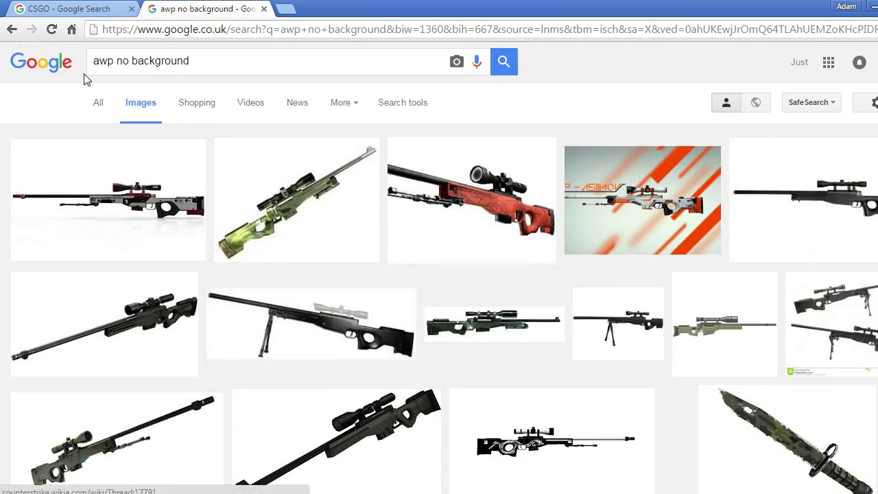
pyautogui.scroll(-10, 268, 353)
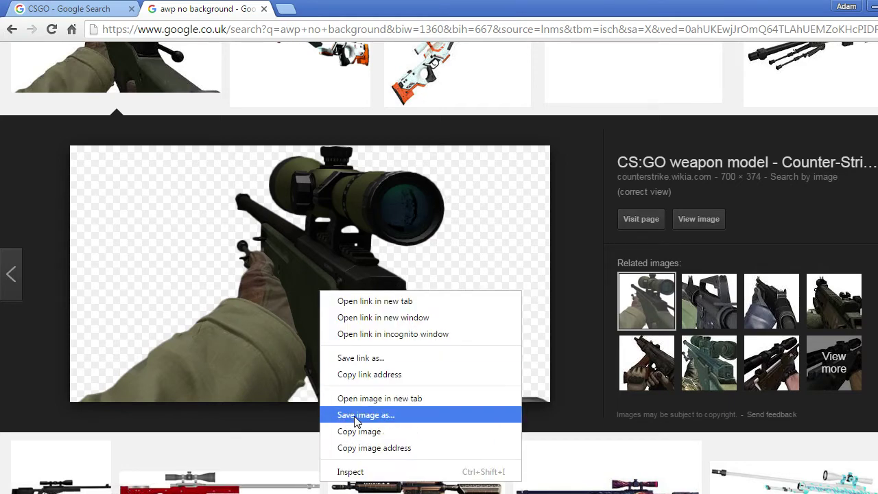
# Try to bring the AWP picture in by copying it and pasting it into the Photoshop document, and delete the pasted layer
pyautogui.click(355, 432)
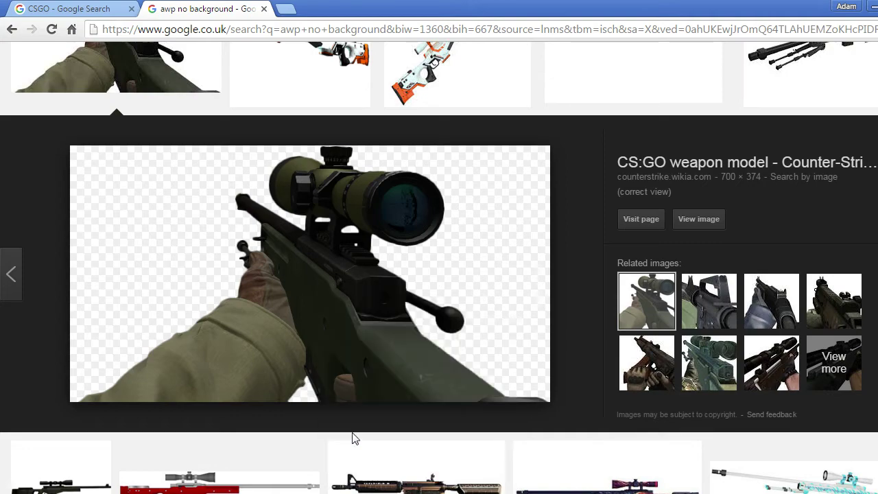
pyautogui.hotkey('alt', 'Tab')
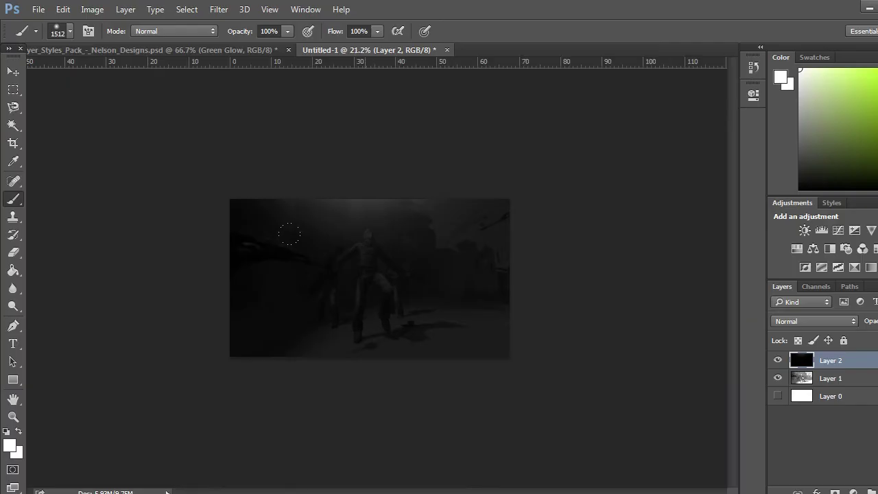
pyautogui.scroll(2, 244, 409)
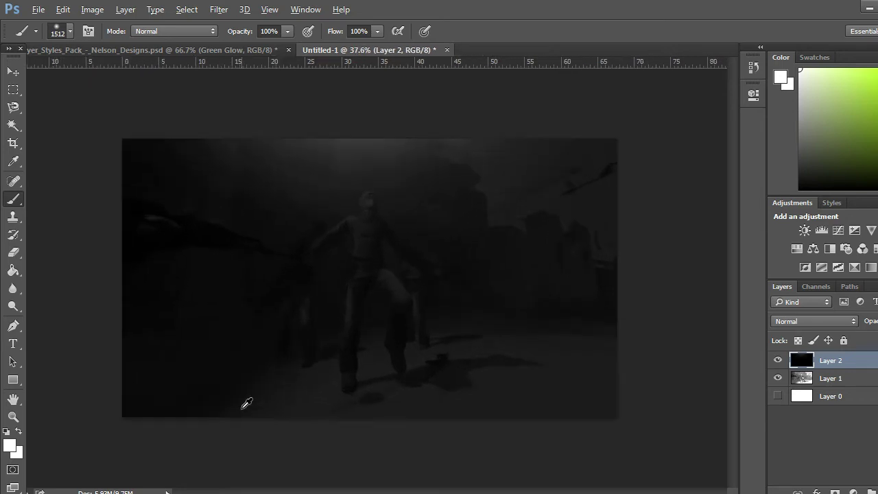
pyautogui.hotkey('ctrl', 'v')
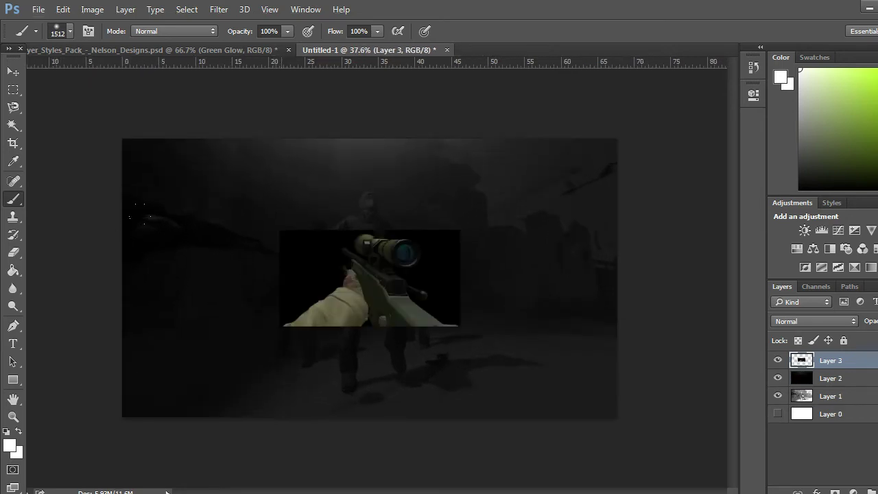
pyautogui.scroll(3, 369, 272)
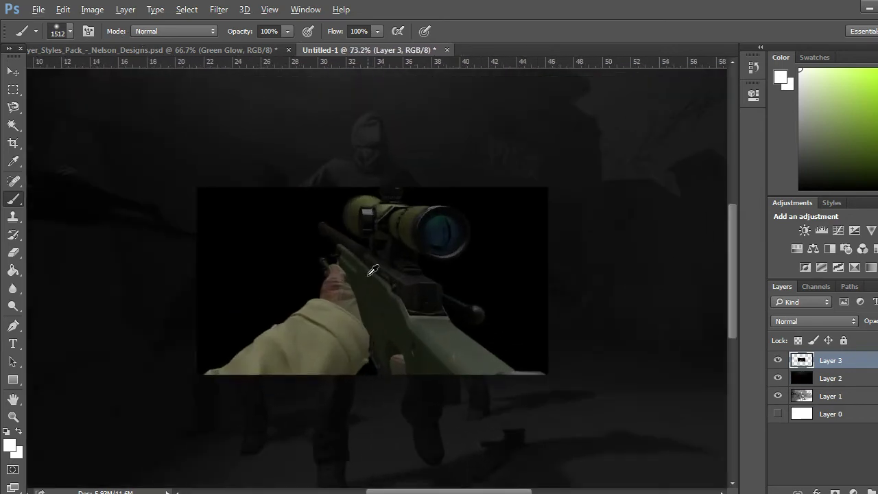
pyautogui.scroll(1, 372, 271)
pyautogui.scroll(1, 372, 271)
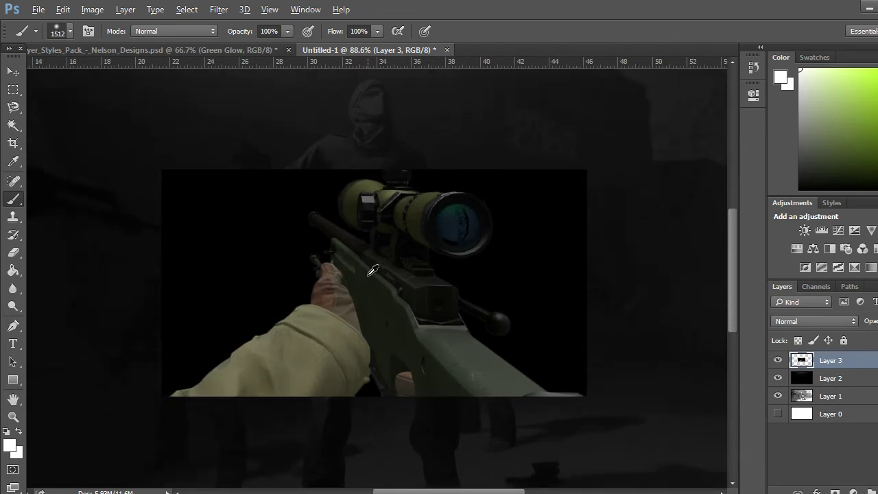
pyautogui.scroll(-1, 372, 270)
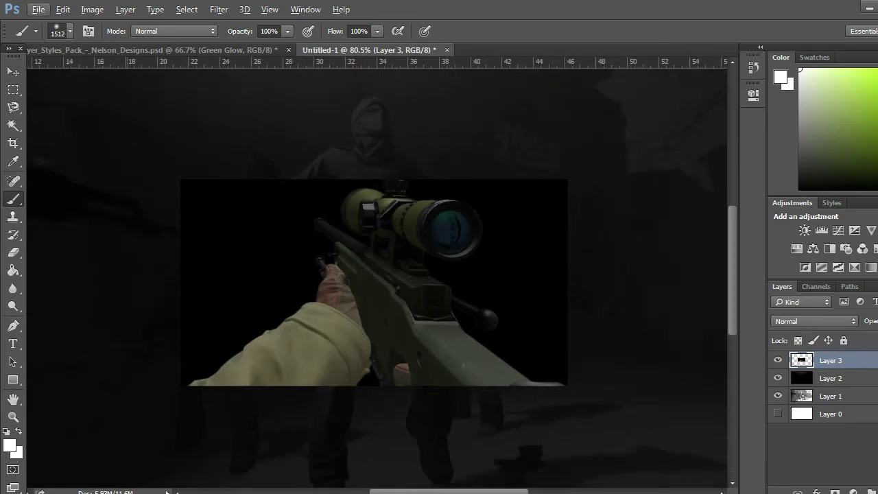
pyautogui.scroll(-6, 352, 310)
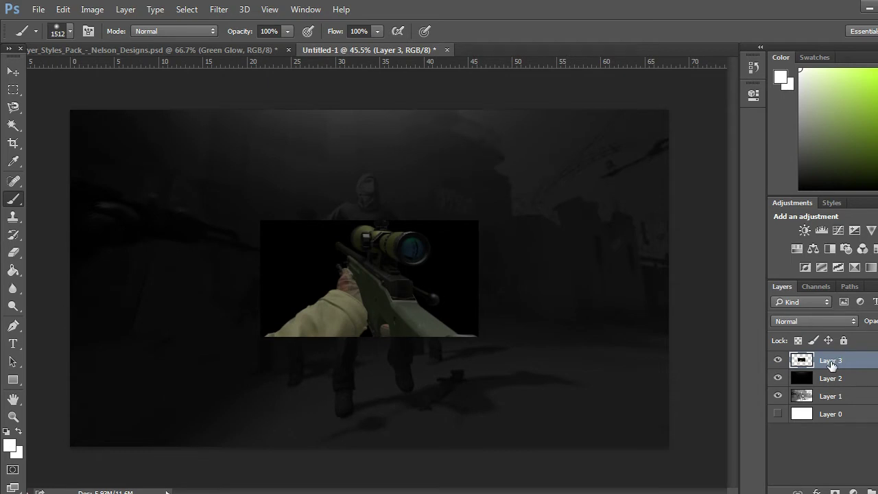
pyautogui.press('Delete')
# Switch to the browser and save the AWP picture to the Desktop as the PNG image Csgo_awp_fps
pyautogui.hotkey('alt', 'Tab')
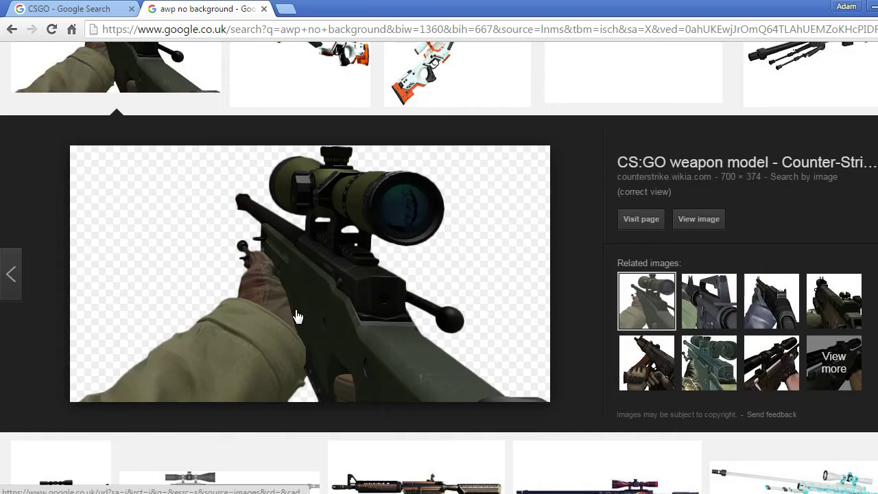
pyautogui.rightClick(211, 281)
pyautogui.click(247, 404)
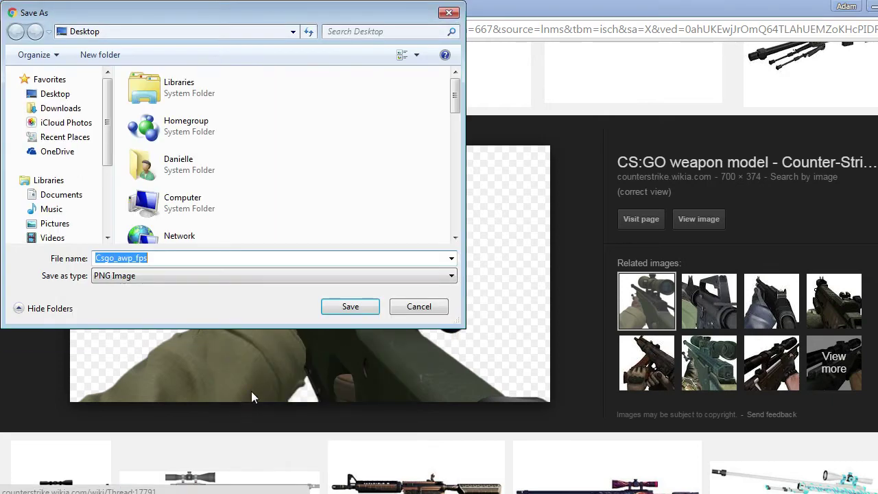
pyautogui.click(61, 93)
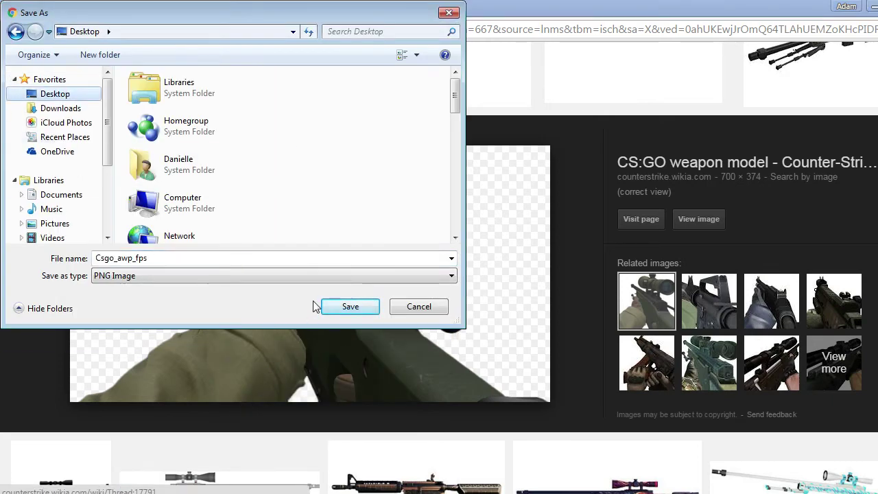
pyautogui.click(343, 306)
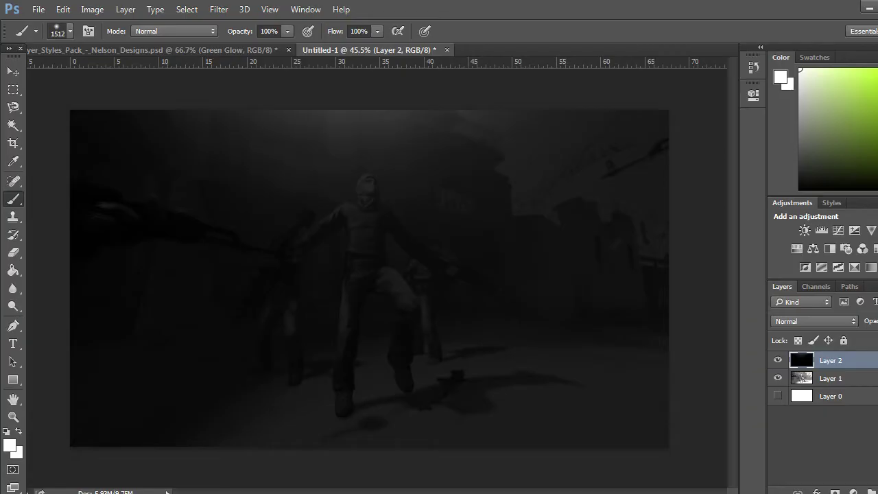
# Open Csgo_awp_fps.png from the Desktop in Photoshop as its own document
pyautogui.click(39, 8)
pyautogui.click(42, 35)
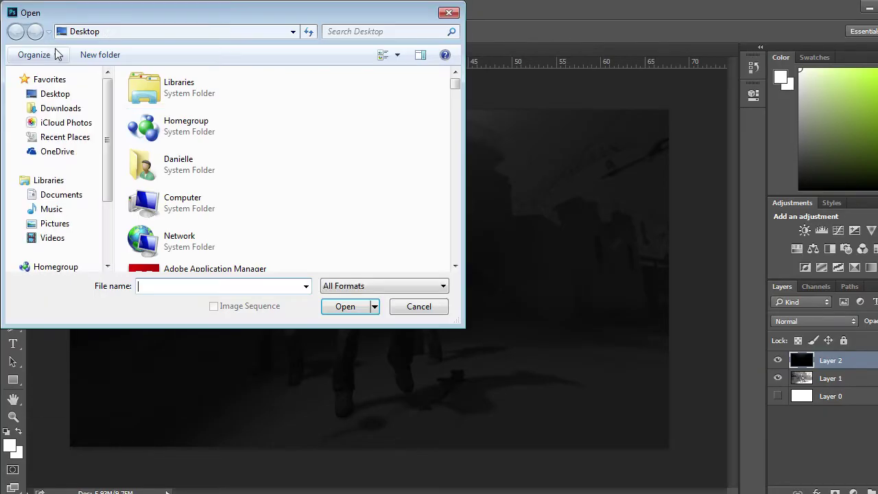
pyautogui.moveTo(455, 82); pyautogui.dragTo(443, 197)
pyautogui.click(189, 103)
pyautogui.click(345, 312)
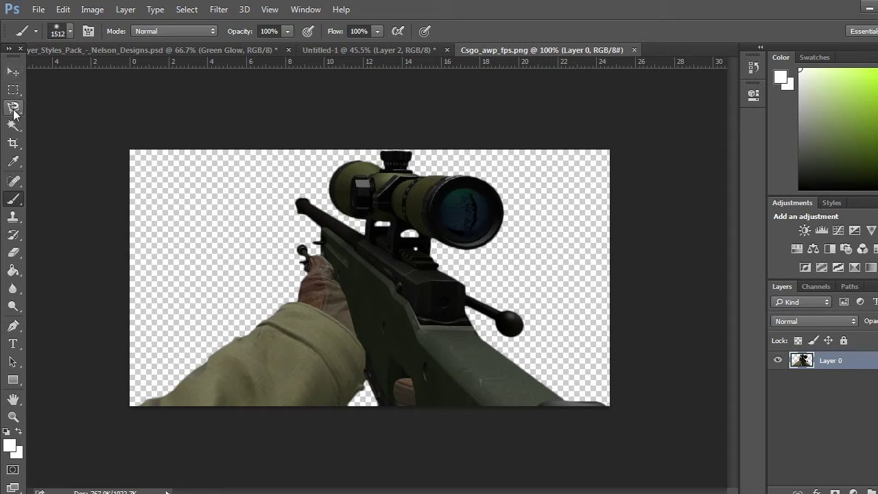
# Move the AWP layer into the Untitled-1 document and place it flush in the lower-right corner of the canvas
pyautogui.click(12, 72)
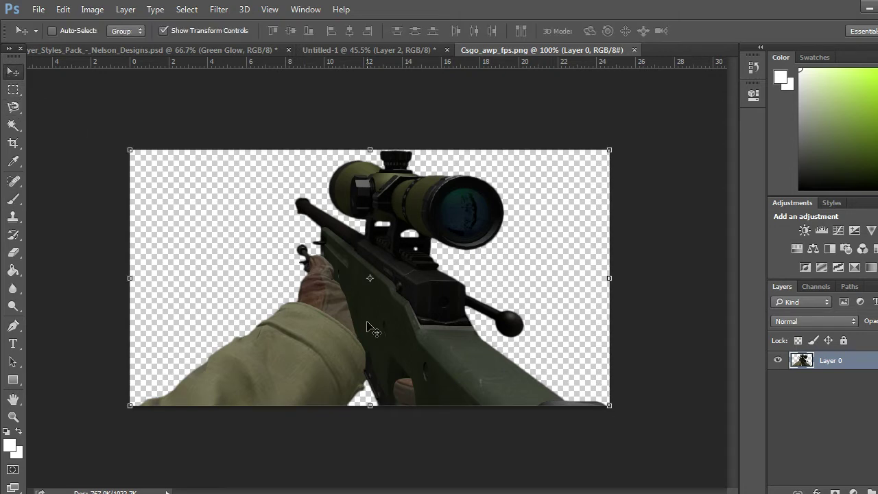
pyautogui.moveTo(370, 328)
pyautogui.mouseDown()
pyautogui.moveTo(385, 302)
pyautogui.moveTo(365, 312)
pyautogui.moveTo(365, 324)
pyautogui.mouseUp()
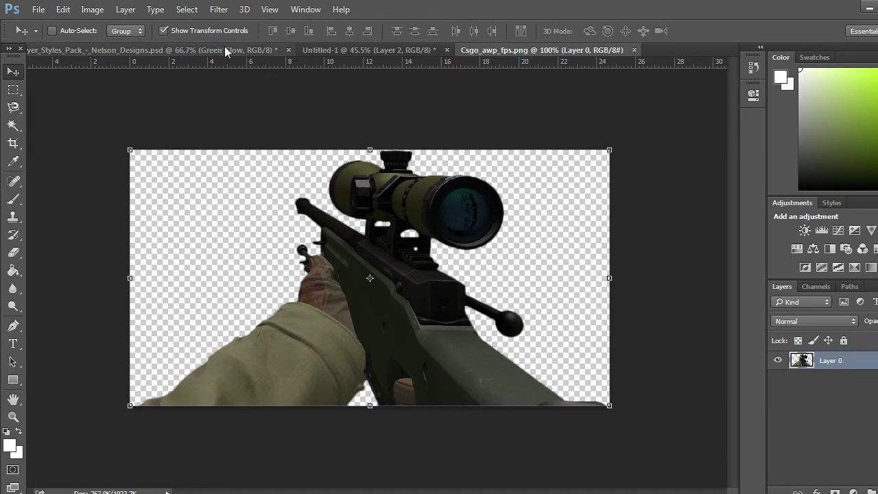
pyautogui.click(307, 50)
pyautogui.click(490, 46)
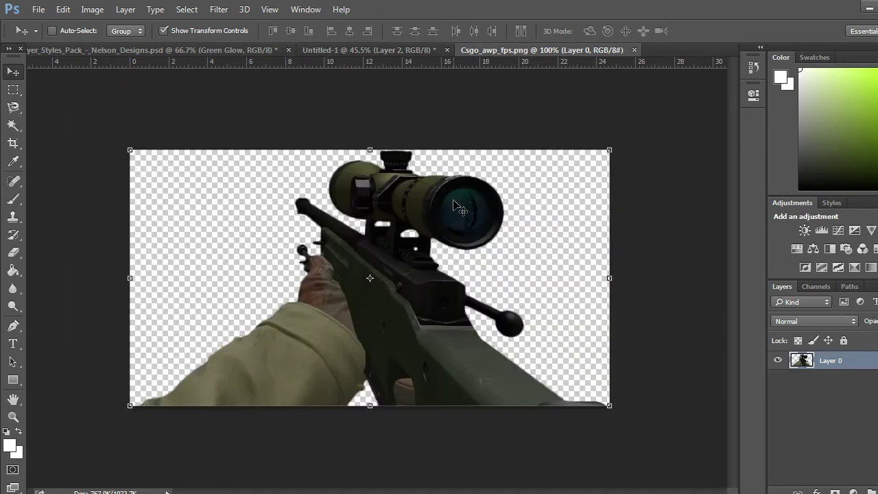
pyautogui.moveTo(418, 294); pyautogui.dragTo(375, 146)
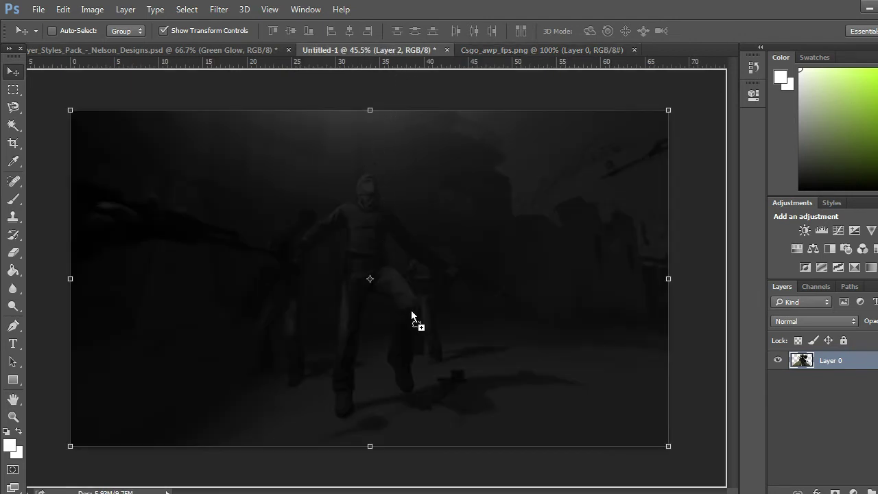
pyautogui.moveTo(411, 310); pyautogui.dragTo(579, 402)
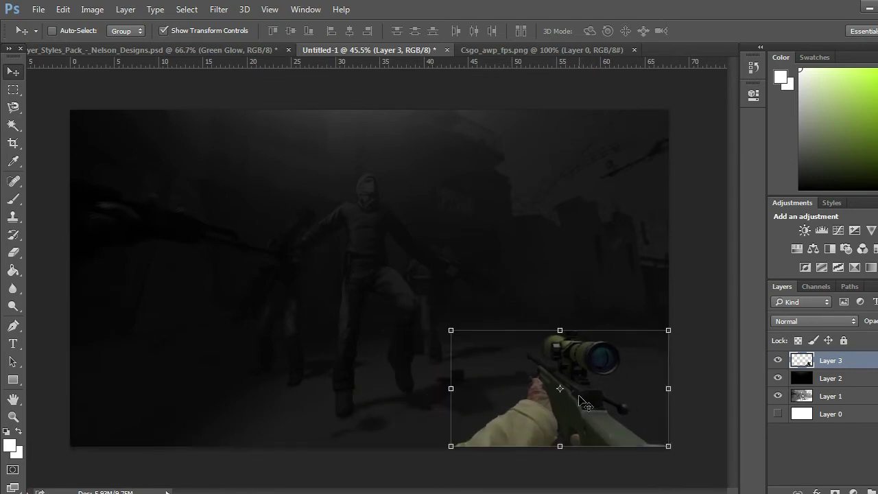
# Scale the AWP up proportionally to about 176%, keeping its lower-right corner fixed, and apply the transformation
pyautogui.moveTo(451, 328); pyautogui.dragTo(297, 214)
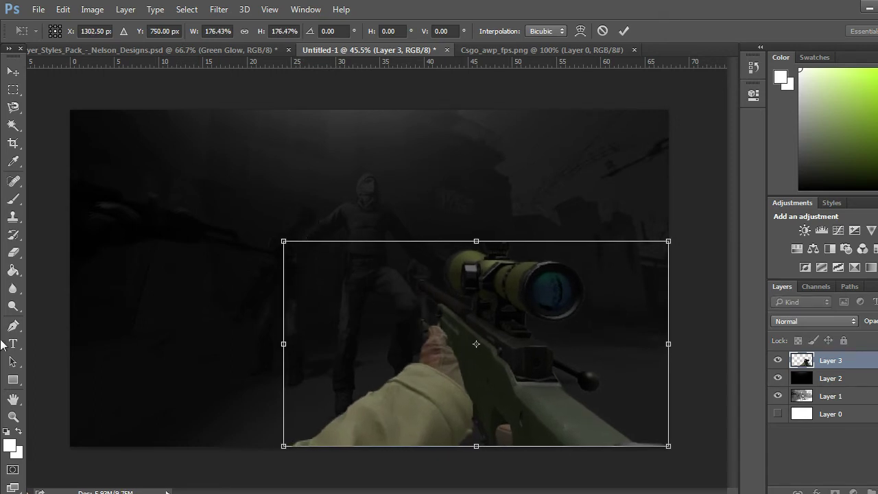
pyautogui.click(13, 72)
pyautogui.click(396, 205)
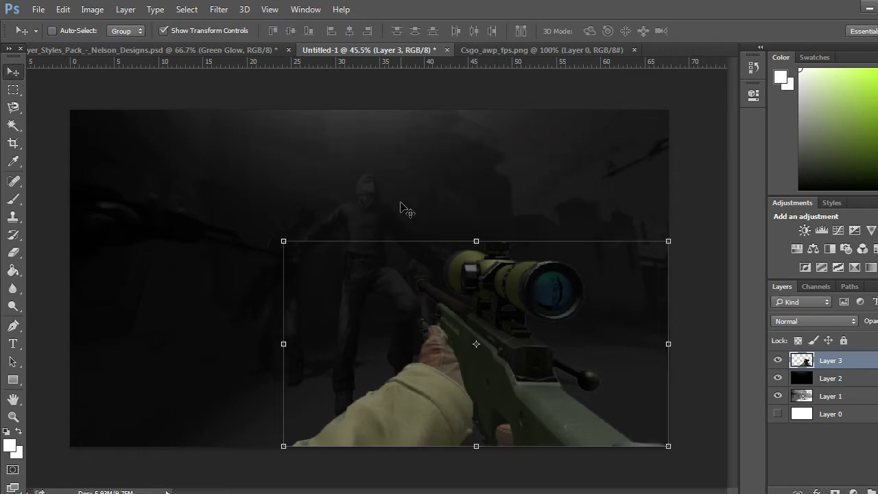
pyautogui.rightClick(523, 376)
pyautogui.click(490, 337)
pyautogui.rightClick(843, 360)
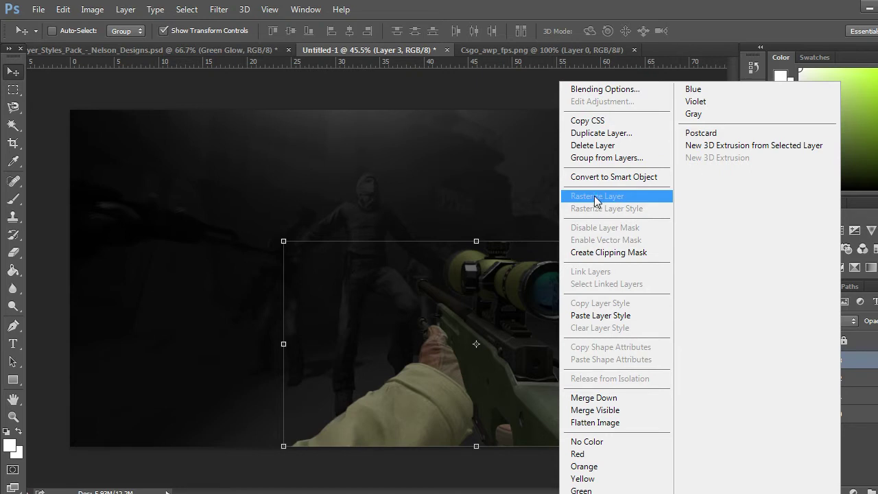
pyautogui.press('Escape')
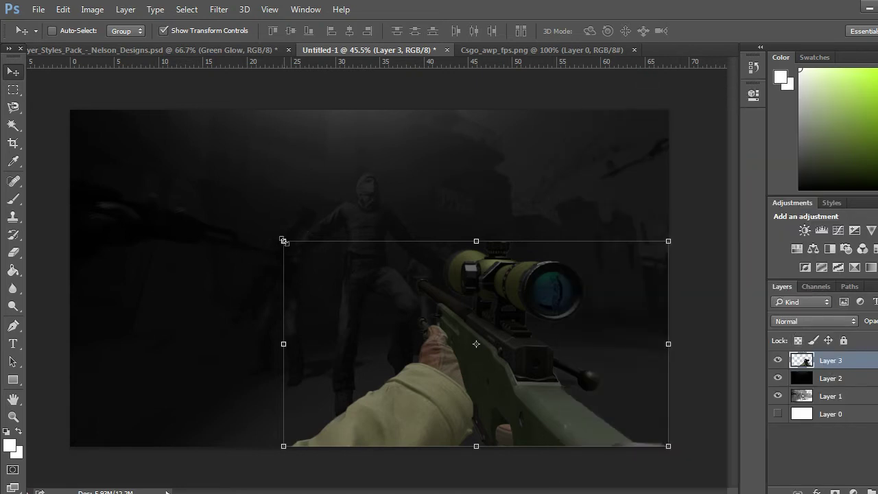
# Enlarge the AWP slightly more, to about 102% from its lower-right corner, and apply the transformation
pyautogui.moveTo(282, 240); pyautogui.dragTo(275, 236)
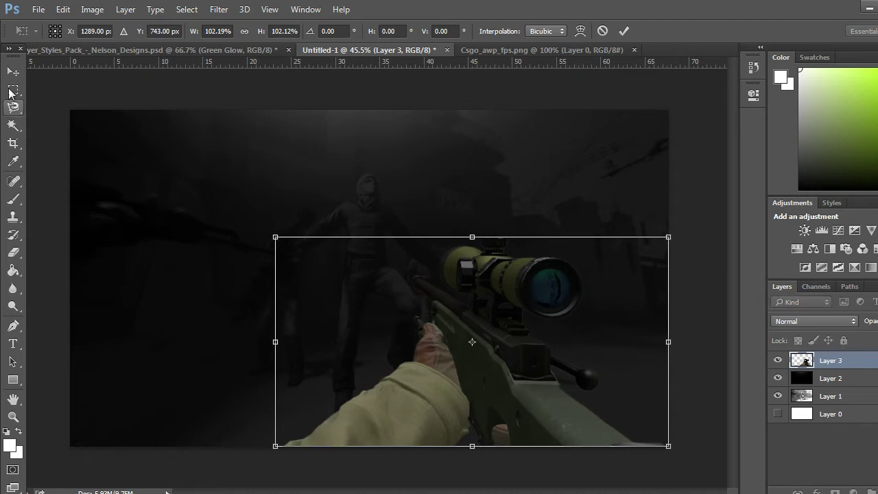
pyautogui.click(13, 72)
pyautogui.click(398, 205)
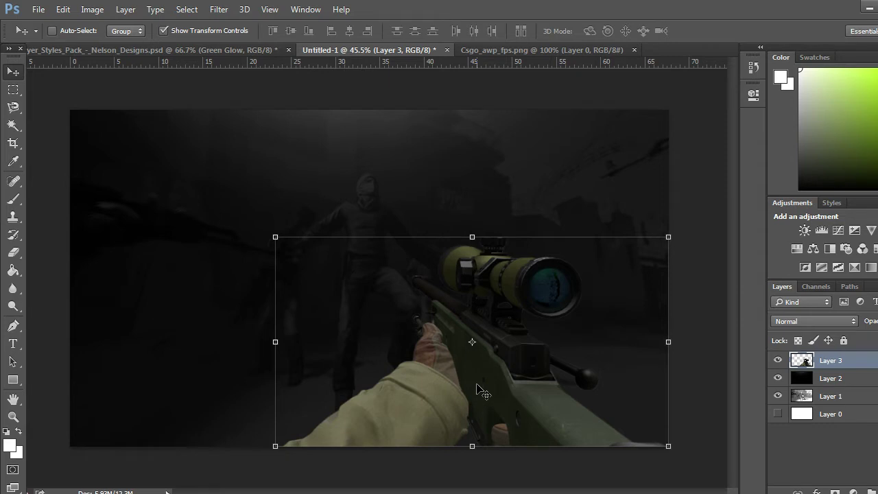
# Try a 3 px white (ffffff) outside stroke on the AWP layer, and discard the layer style changes
pyautogui.doubleClick(866, 360)
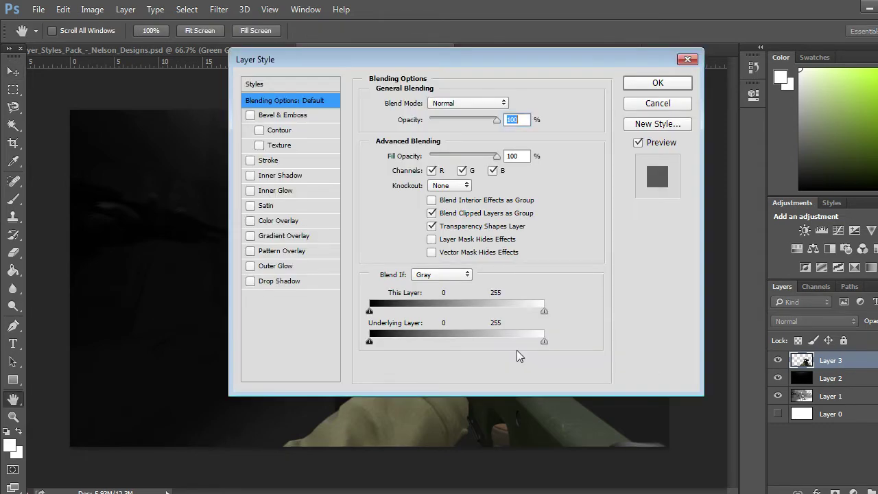
pyautogui.click(281, 161)
pyautogui.click(399, 199)
pyautogui.write('ffffff')
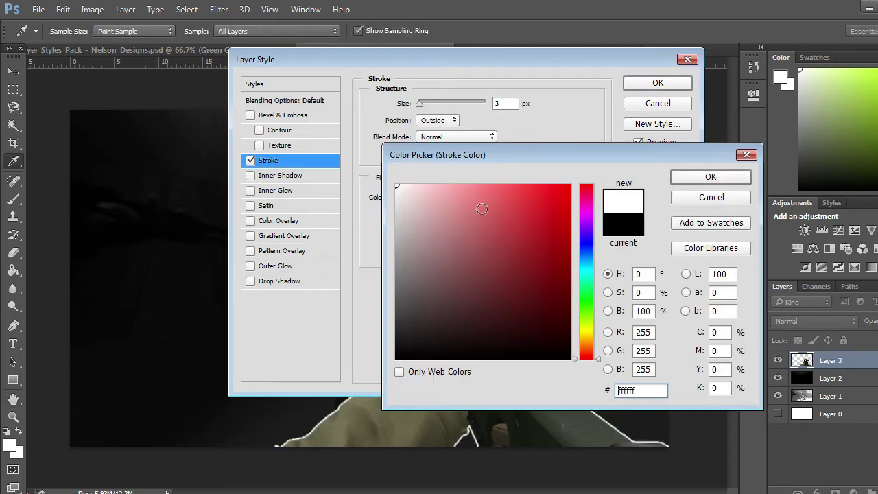
pyautogui.click(685, 176)
pyautogui.moveTo(520, 62)
pyautogui.mouseDown()
pyautogui.moveTo(849, 316)
pyautogui.moveTo(321, 283)
pyautogui.moveTo(243, 219)
pyautogui.moveTo(238, 197)
pyautogui.moveTo(521, 125)
pyautogui.mouseUp()
pyautogui.click(254, 224)
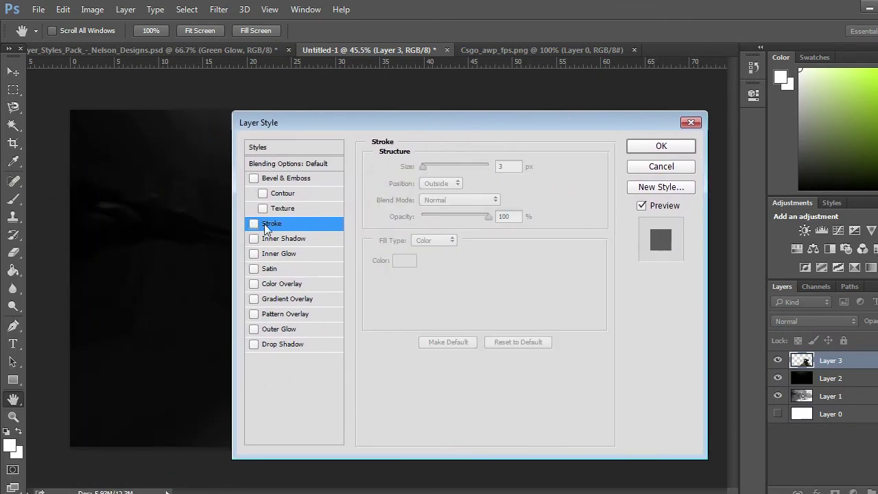
pyautogui.click(649, 168)
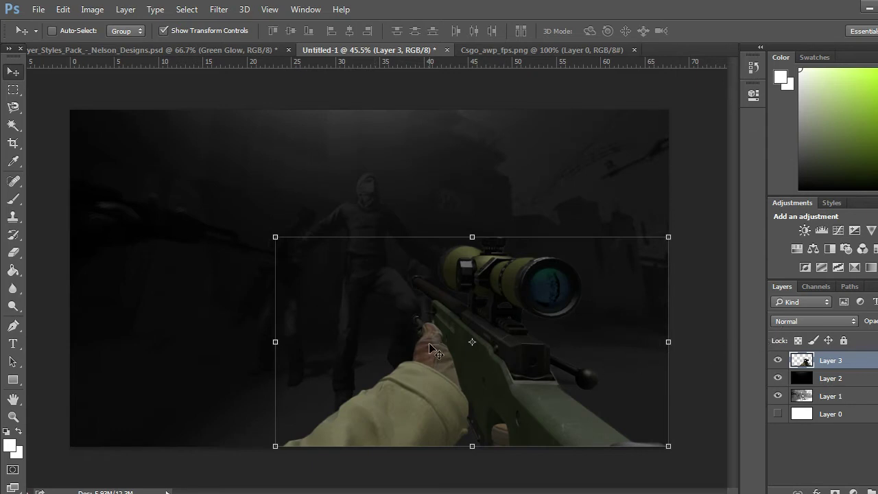
# Add the text CSGO in the True Lies Regular font over the dark area beside the AWP
pyautogui.click(17, 347)
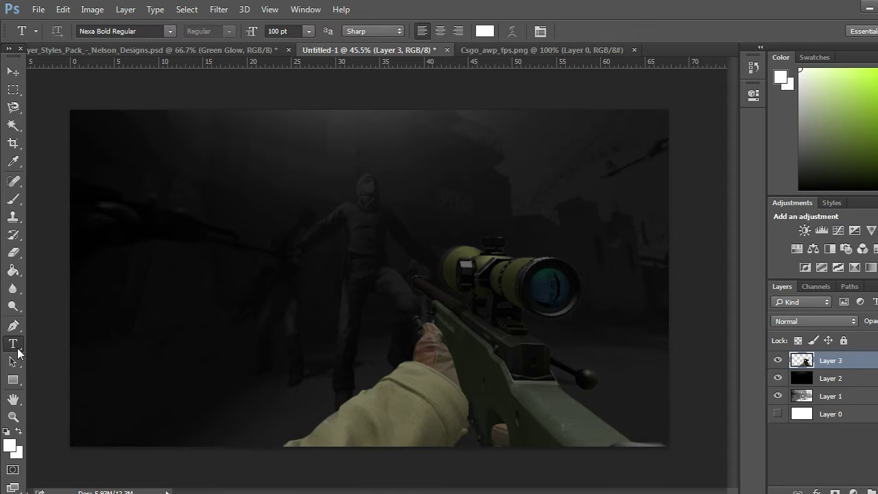
pyautogui.click(173, 259)
pyautogui.click(171, 31)
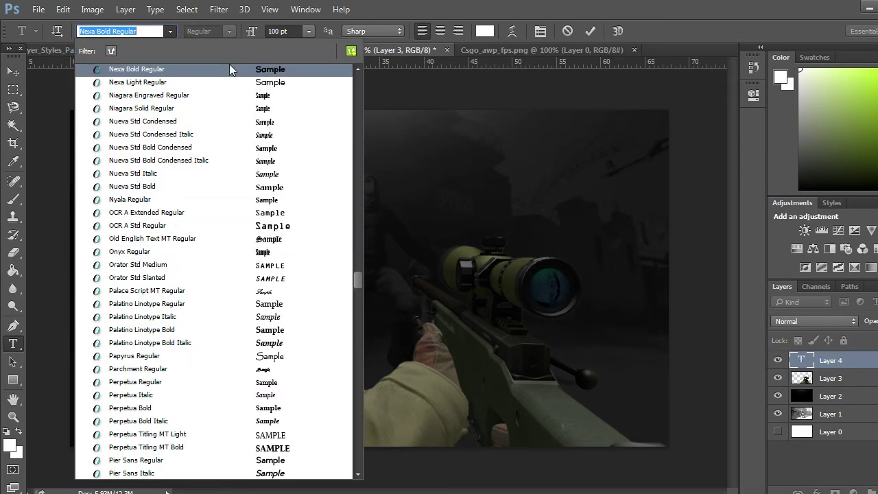
pyautogui.write('tru')
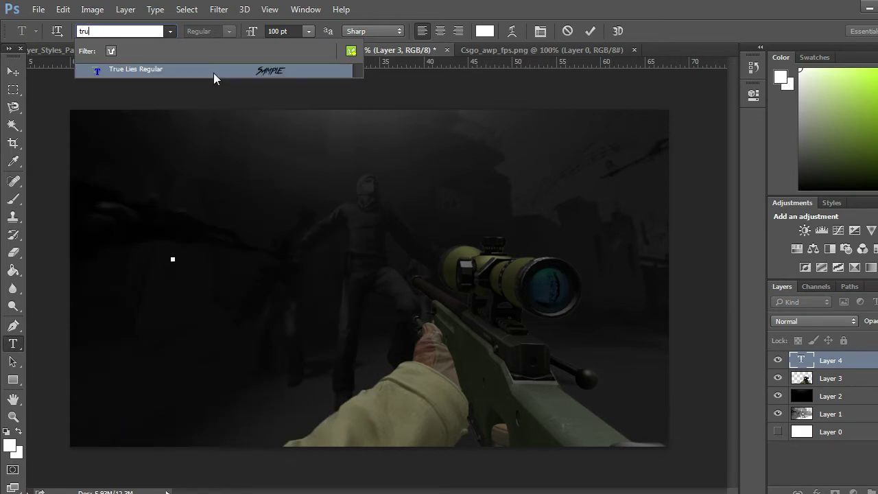
pyautogui.click(213, 73)
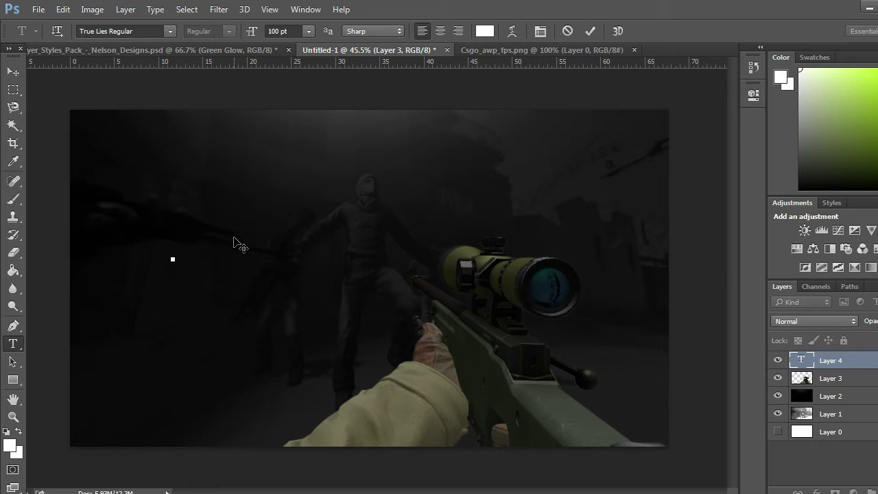
pyautogui.write('CSGO')
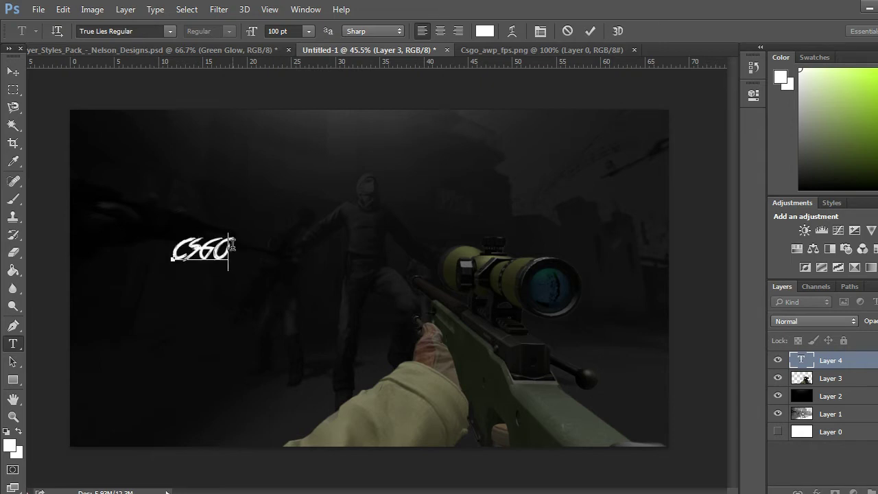
# Set the CSGO text's size to 400 pt and move it into the upper-left part of the canvas
pyautogui.moveTo(232, 245); pyautogui.dragTo(149, 243)
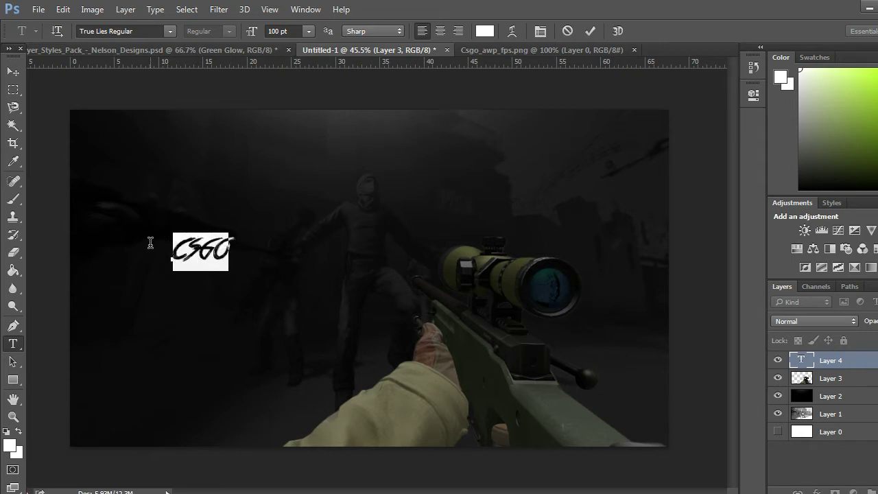
pyautogui.click(299, 31)
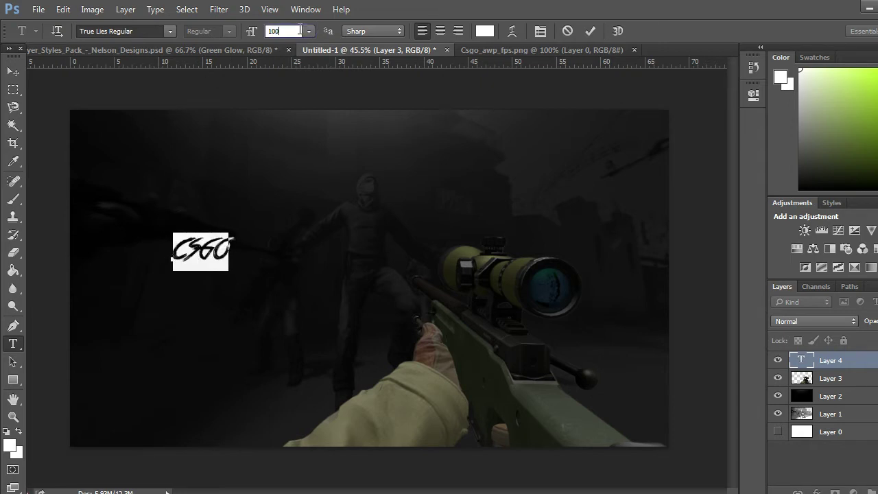
pyautogui.press('BackSpace')
pyautogui.write('200')
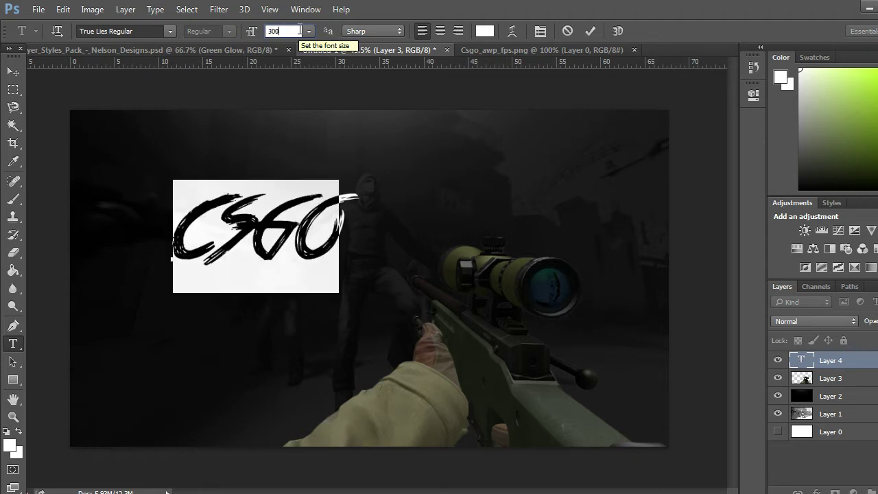
pyautogui.press('BackSpace')
pyautogui.press('BackSpace')
pyautogui.press('BackSpace')
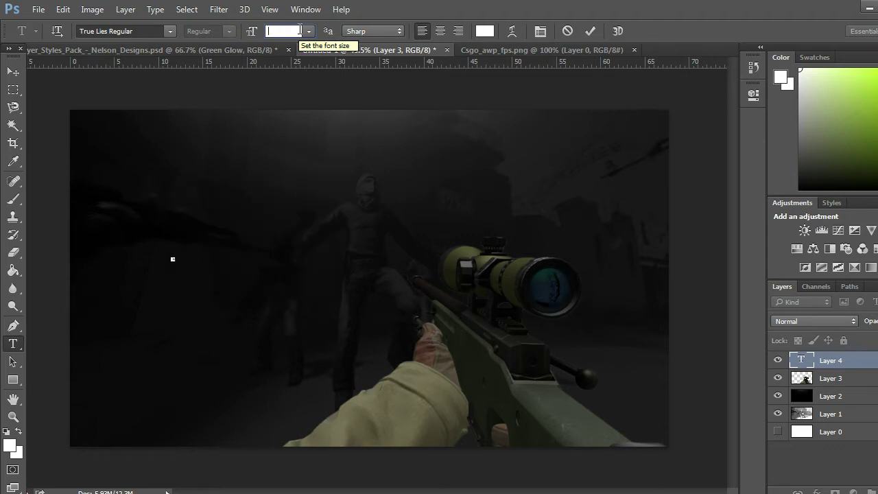
pyautogui.write('400')
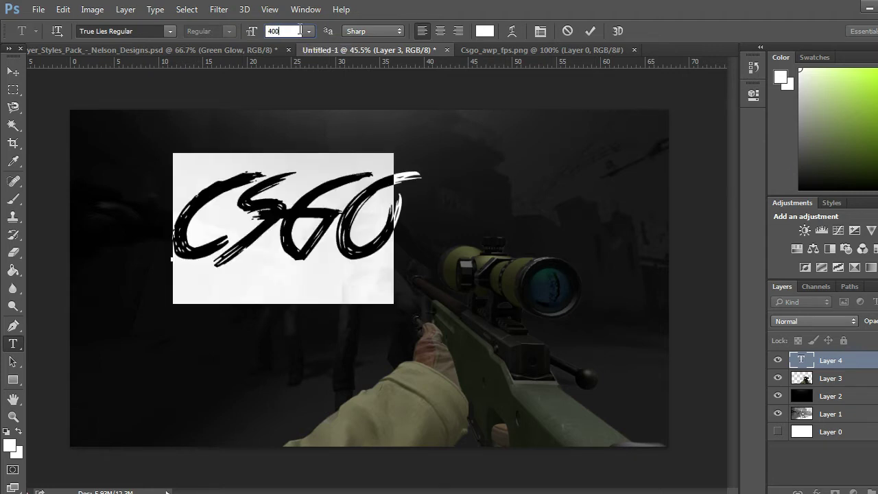
pyautogui.press('Return')
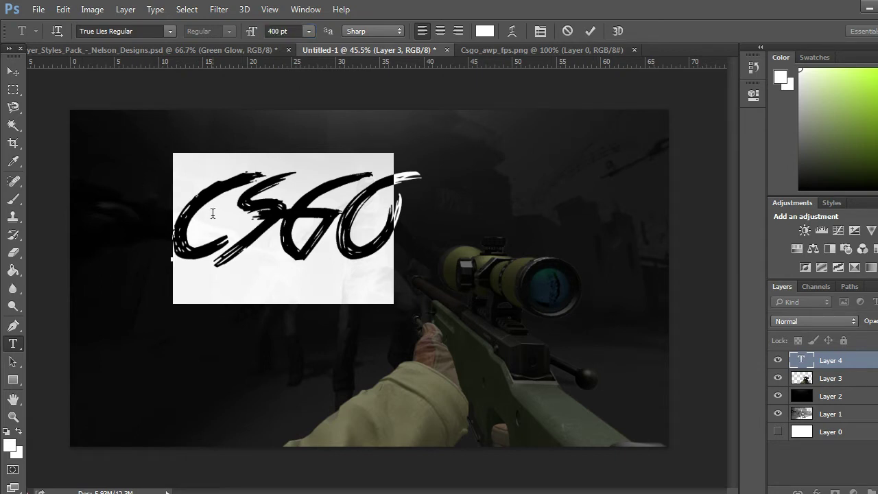
pyautogui.click(13, 71)
pyautogui.moveTo(320, 250); pyautogui.dragTo(266, 240)
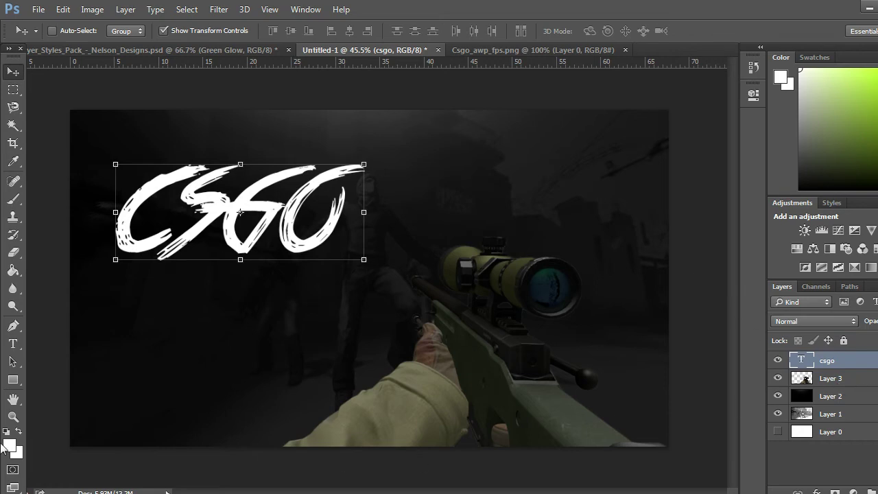
# Start a new text layer below the CSGO text and set its font to Nexa Bold Regular
pyautogui.click(14, 344)
pyautogui.click(149, 312)
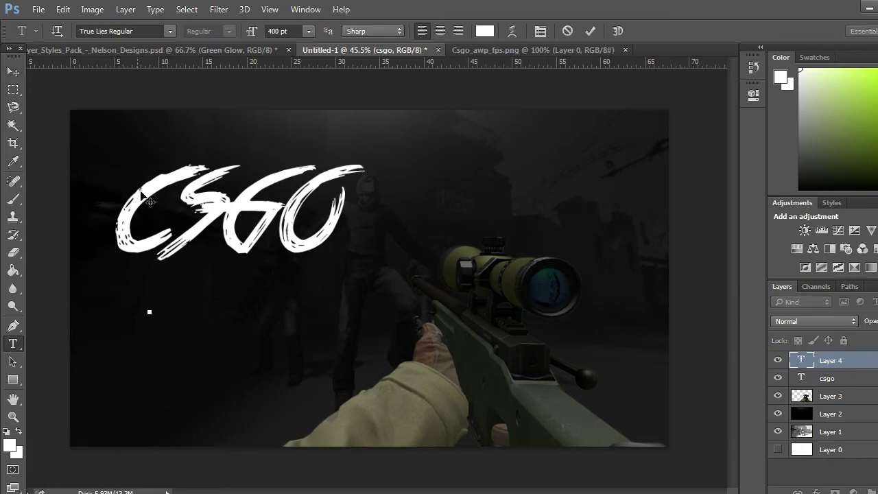
pyautogui.click(152, 31)
pyautogui.press('BackSpace')
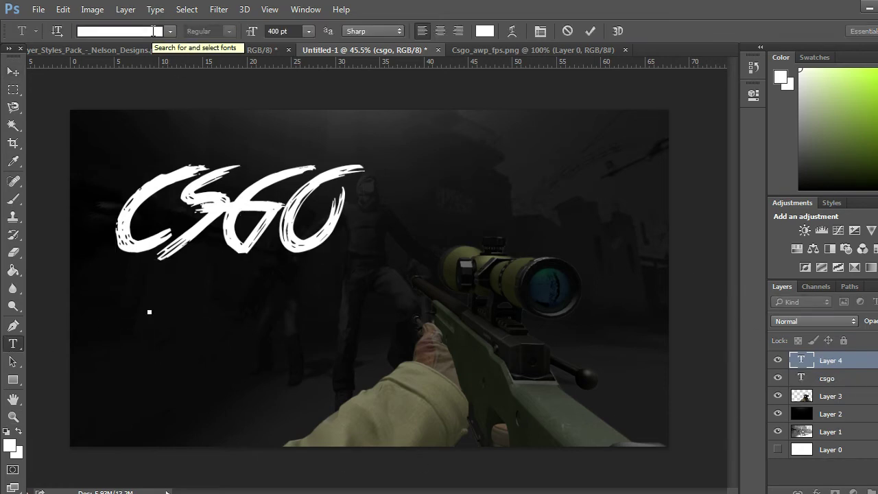
pyautogui.write('nex')
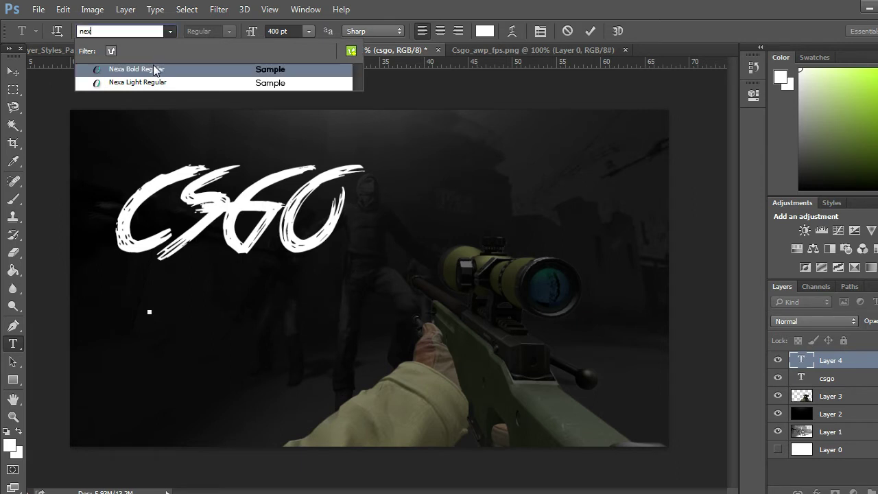
pyautogui.click(158, 72)
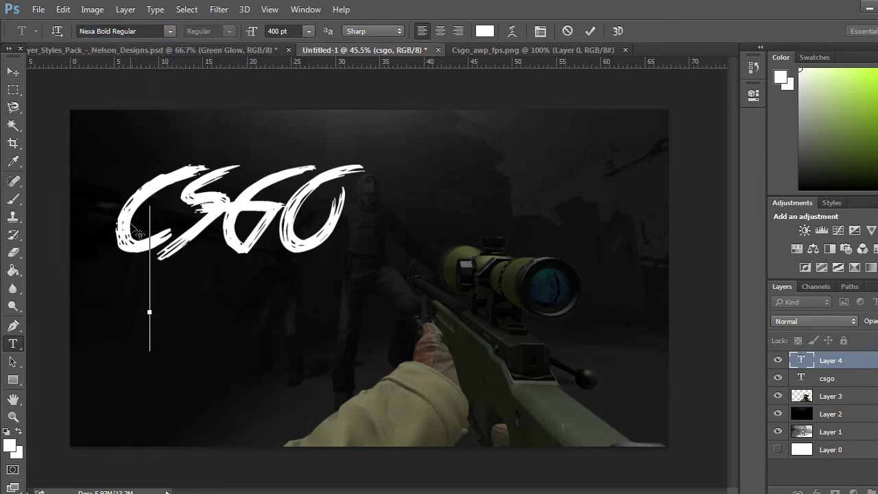
# Set the new text's size to 100 pt and enter TUTORIAL
pyautogui.click(296, 30)
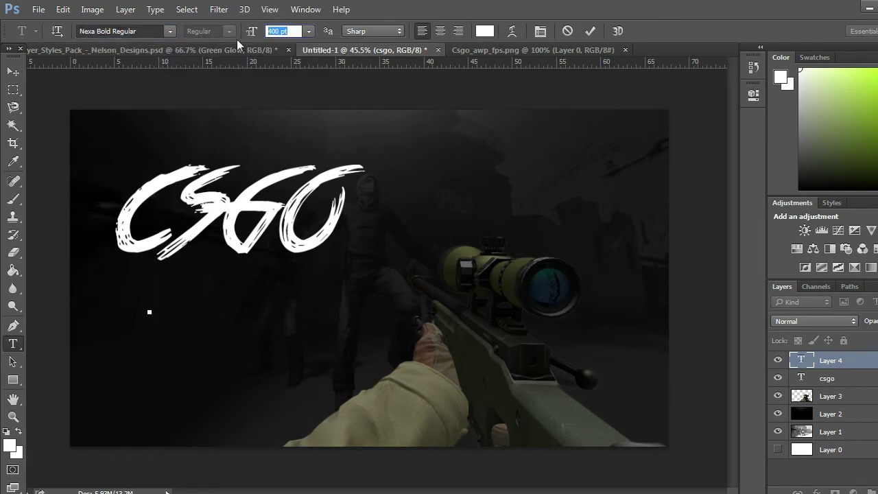
pyautogui.press('BackSpace')
pyautogui.write('200')
pyautogui.press('Return')
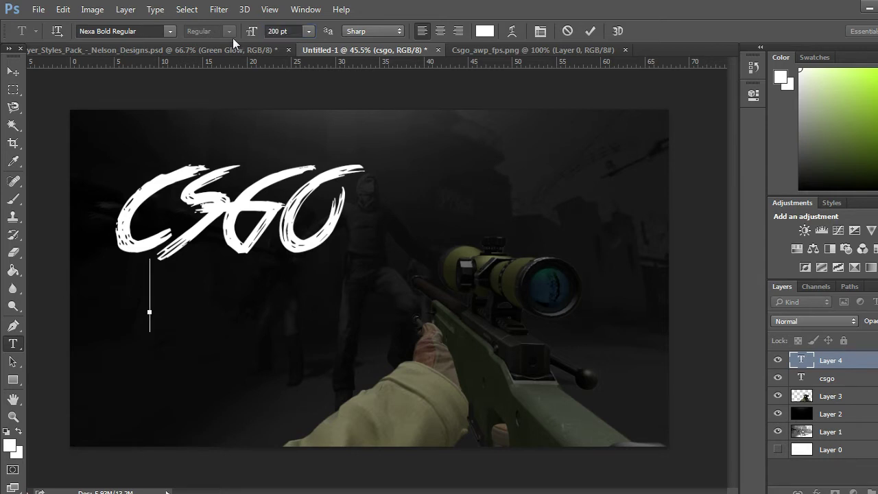
pyautogui.click(285, 31)
pyautogui.press('BackSpace')
pyautogui.press('BackSpace')
pyautogui.write('5')
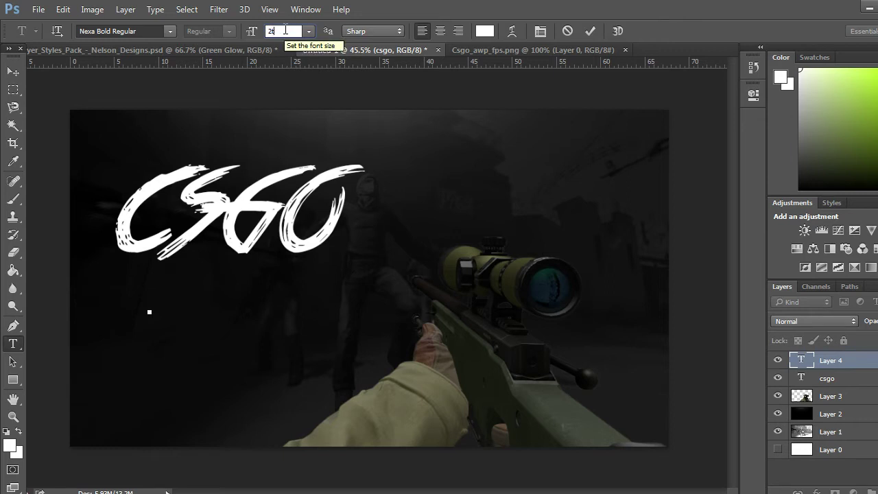
pyautogui.write('100')
pyautogui.press('Return')
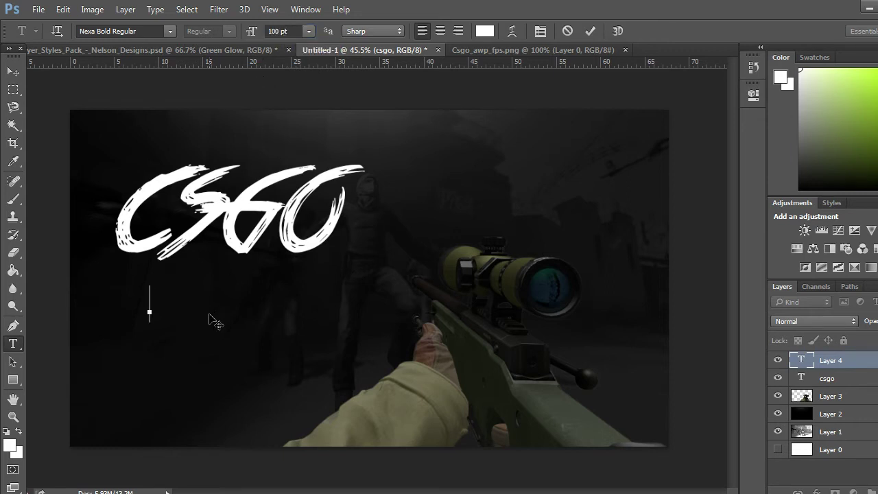
pyautogui.write('TUTORIAL')
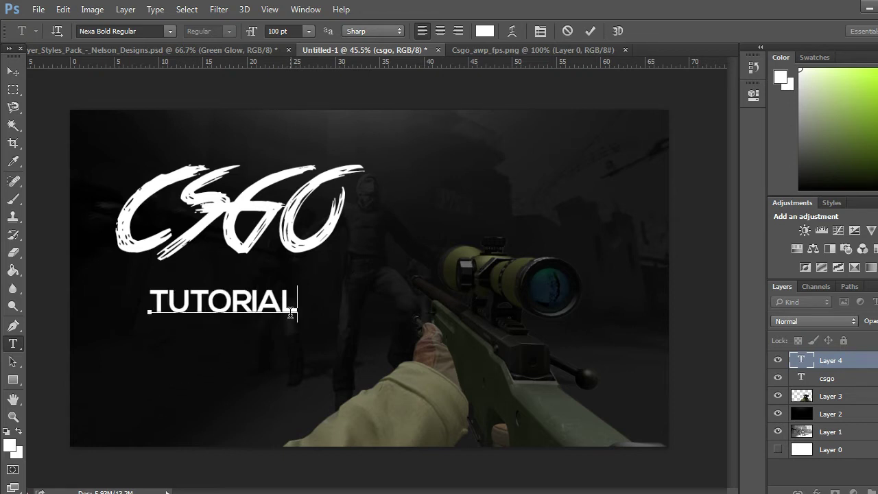
# Enlarge the TUTORIAL text to 150 pt and move it up to overlap the lower edge of the CSGO text
pyautogui.moveTo(296, 306); pyautogui.dragTo(147, 320)
pyautogui.click(290, 31)
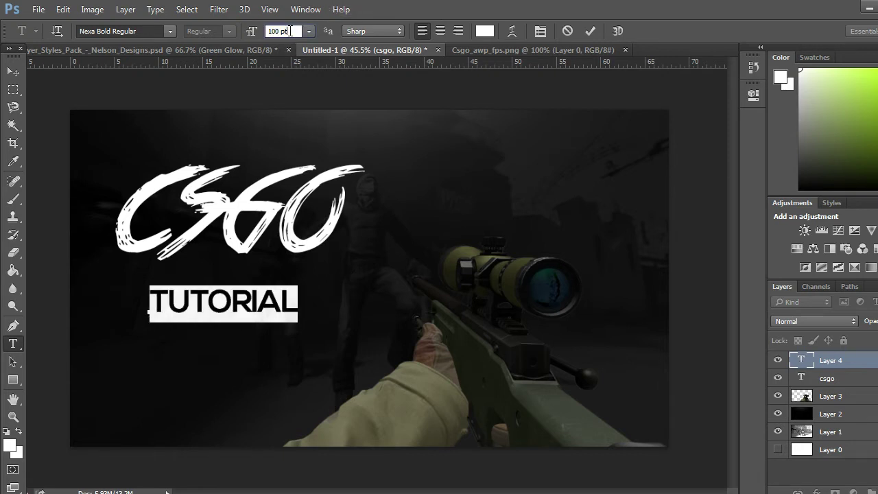
pyautogui.press('BackSpace')
pyautogui.press('BackSpace')
pyautogui.press('BackSpace')
pyautogui.press('BackSpace')
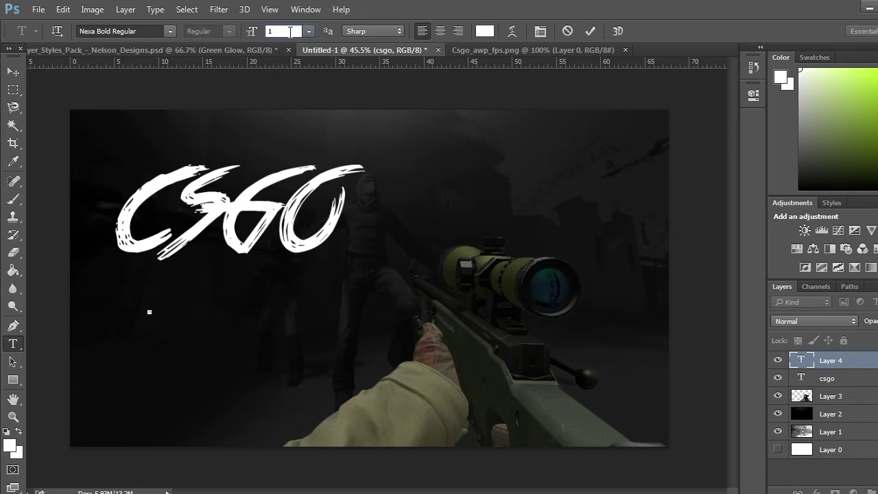
pyautogui.write('50')
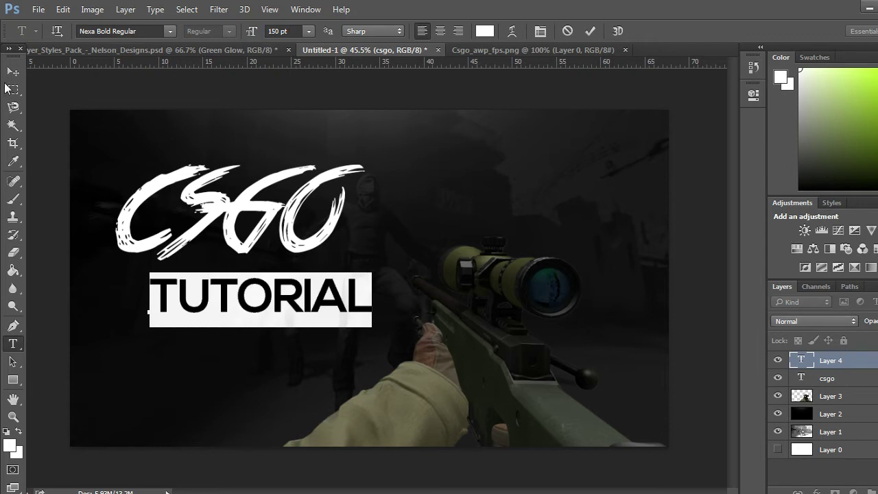
pyautogui.click(8, 83)
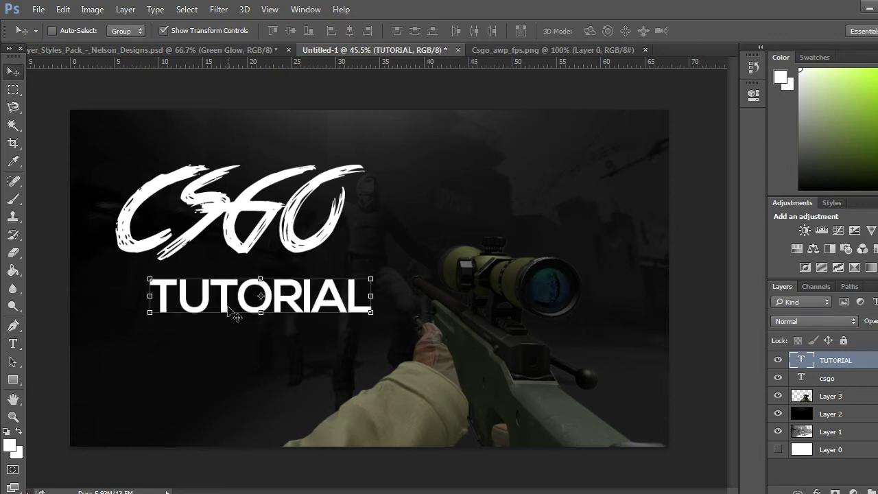
pyautogui.moveTo(219, 299); pyautogui.dragTo(192, 255)
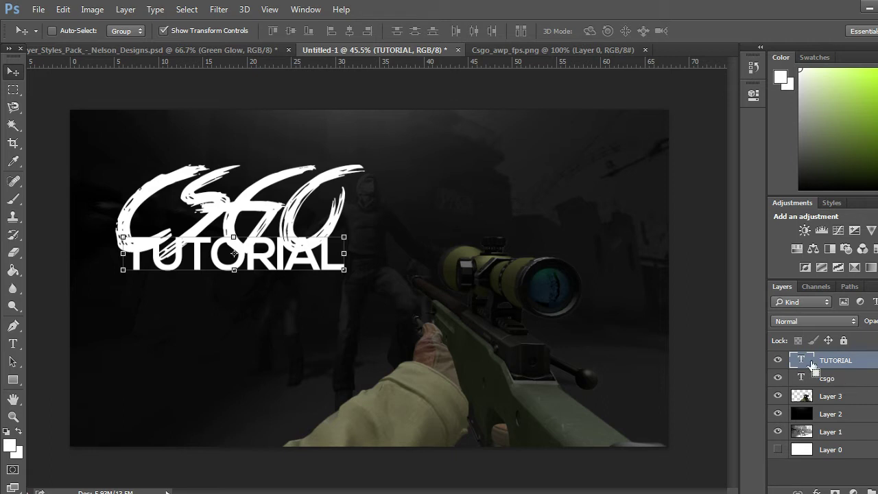
# Load the TUTORIAL layer's letter shapes as a selection and expand it by 10 pixels
pyautogui.moveTo(814, 368)
pyautogui.mouseDown()
pyautogui.moveTo(797, 351)
pyautogui.moveTo(795, 368)
pyautogui.moveTo(804, 362)
pyautogui.mouseUp()
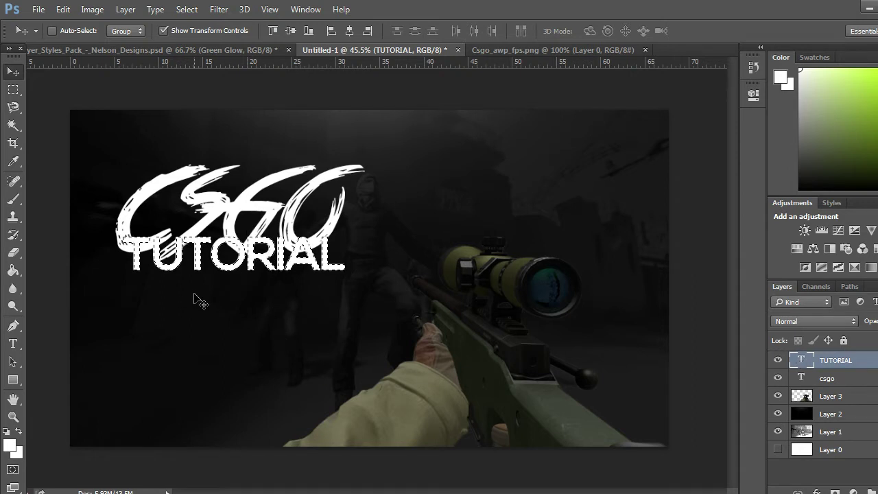
pyautogui.click(188, 10)
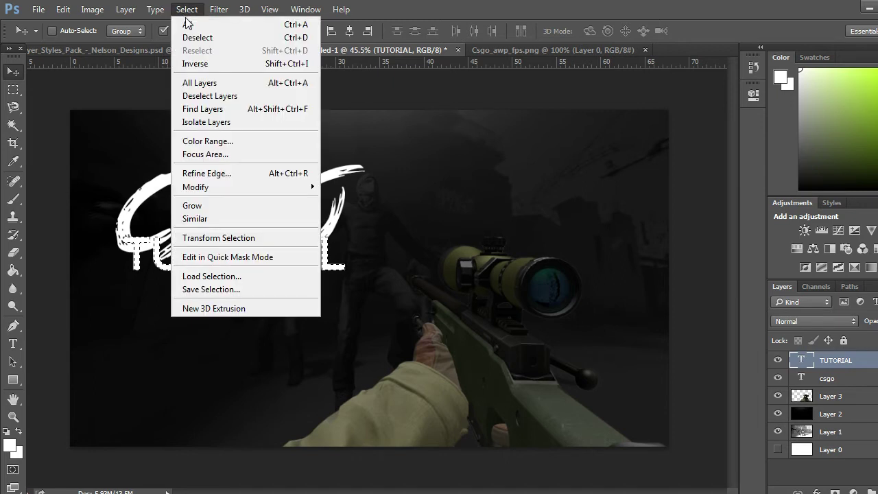
pyautogui.moveTo(190, 189)
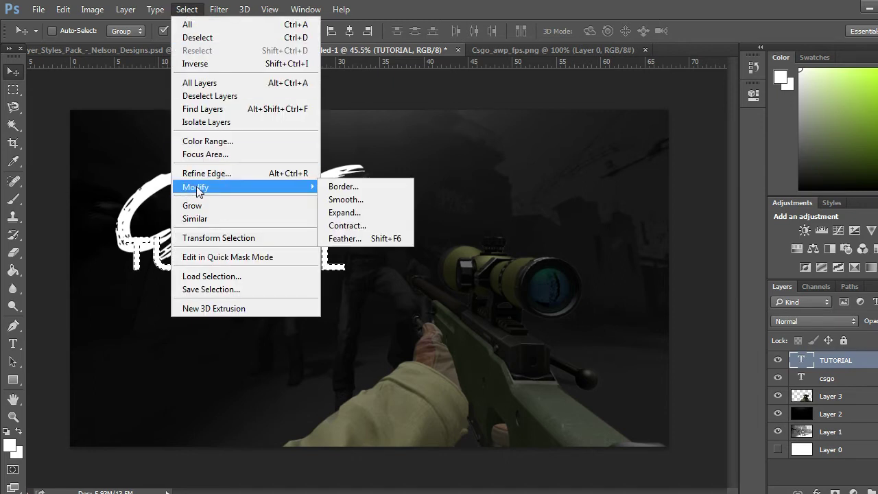
pyautogui.click(338, 213)
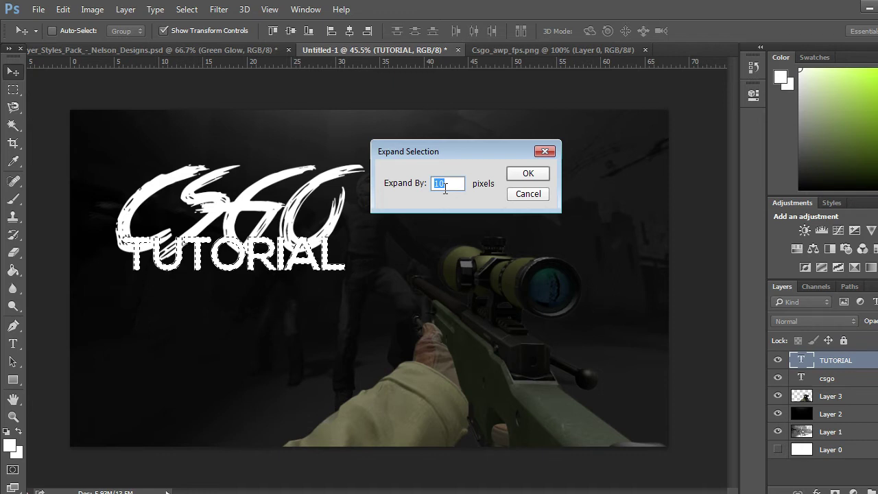
pyautogui.click(528, 174)
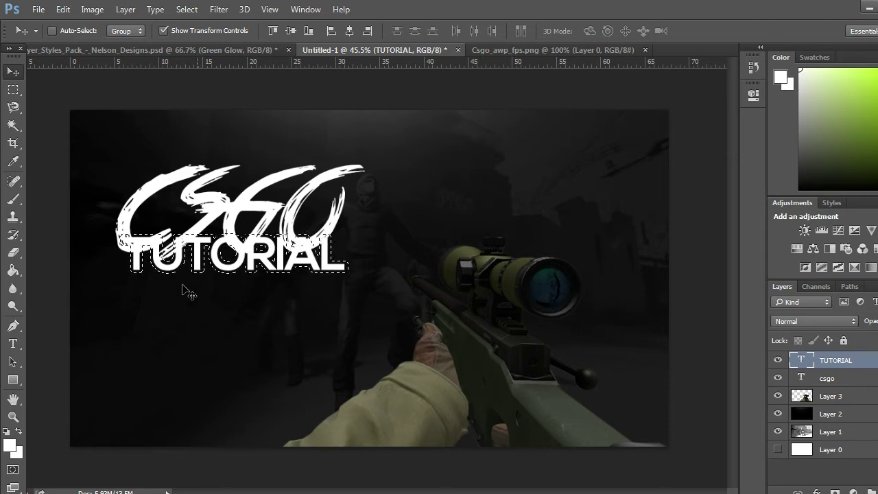
# Try to delete the expanded TUTORIAL selection from the csgo text layer
pyautogui.click(843, 382)
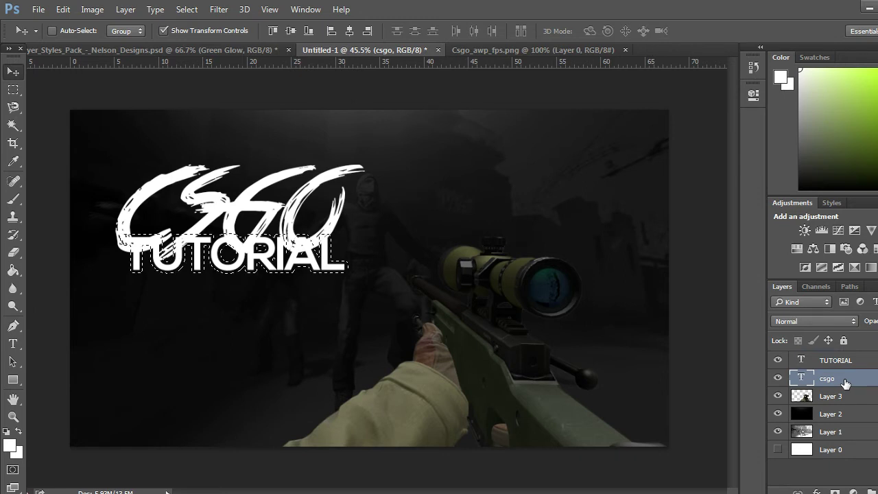
pyautogui.press('Delete')
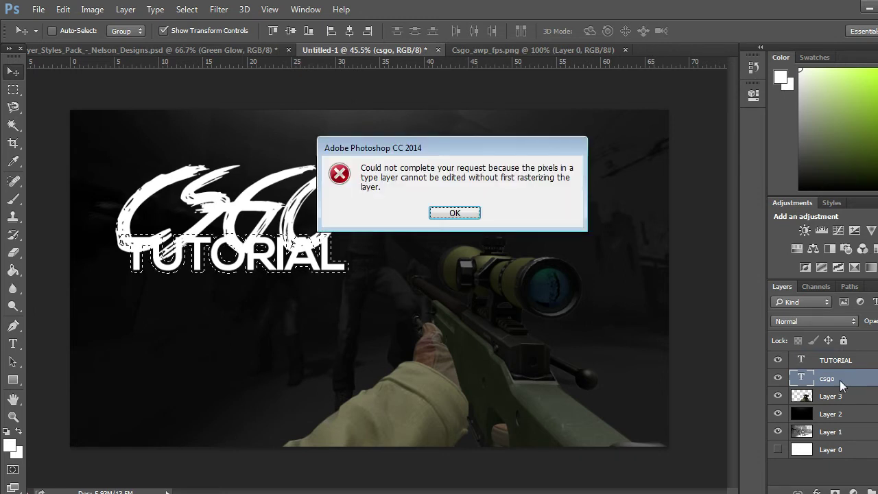
pyautogui.click(455, 214)
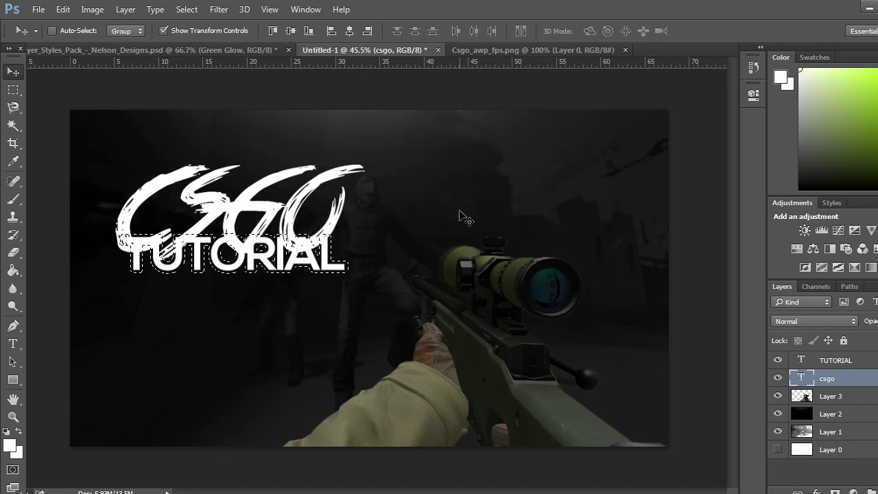
# Rasterize the csgo text layer, cut the expanded TUTORIAL selection out of it and deselect
pyautogui.rightClick(852, 384)
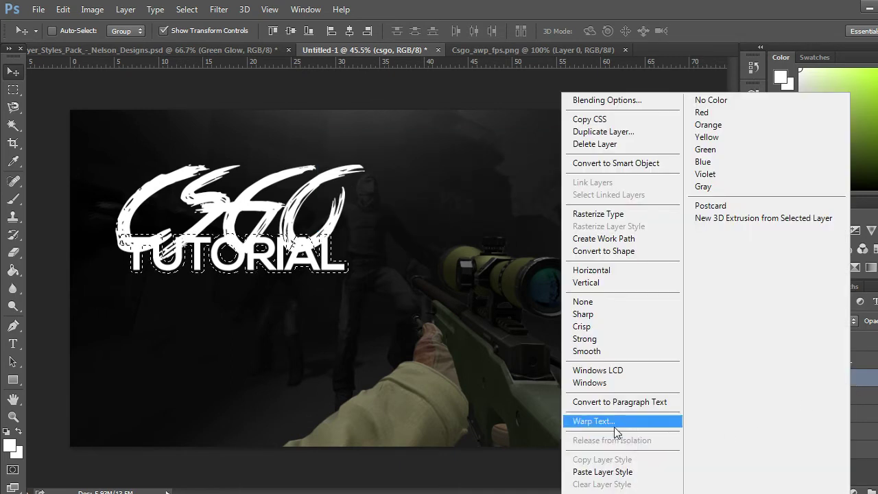
pyautogui.click(588, 214)
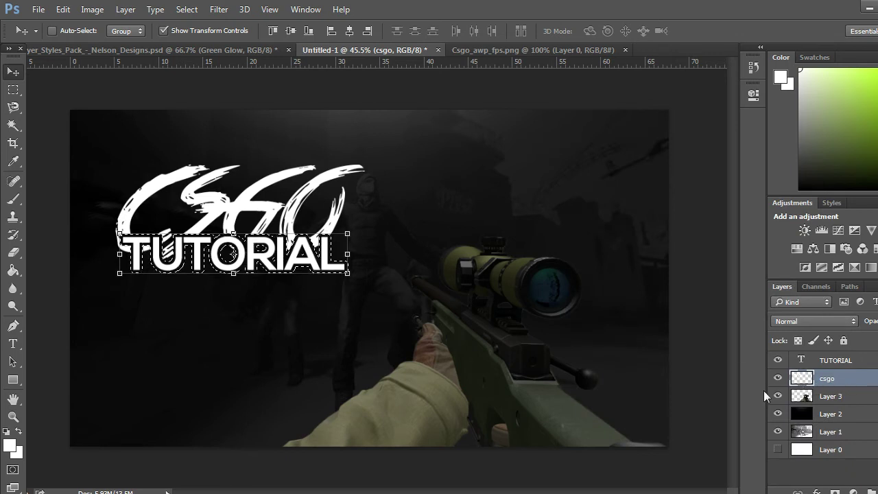
pyautogui.click(14, 90)
pyautogui.hotkey('ctrl', 'd')
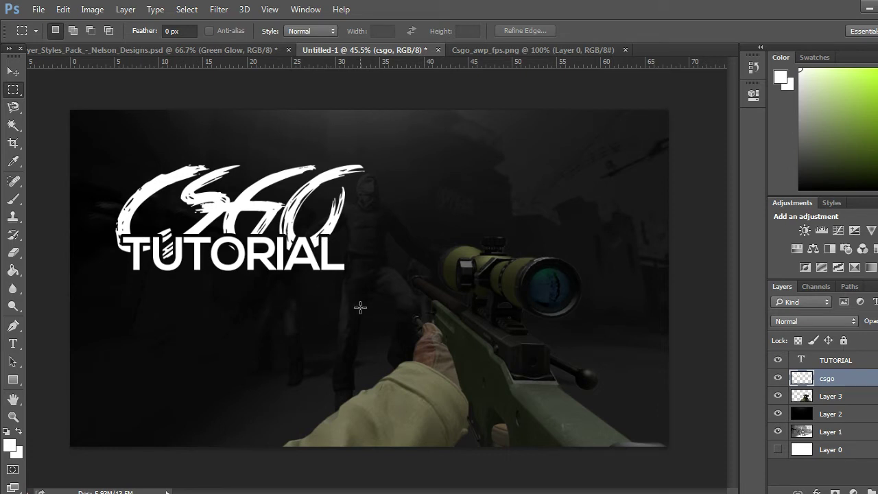
# Switch to the layer styles pack document and make its 110 Layer Styles group visible
pyautogui.click(868, 362)
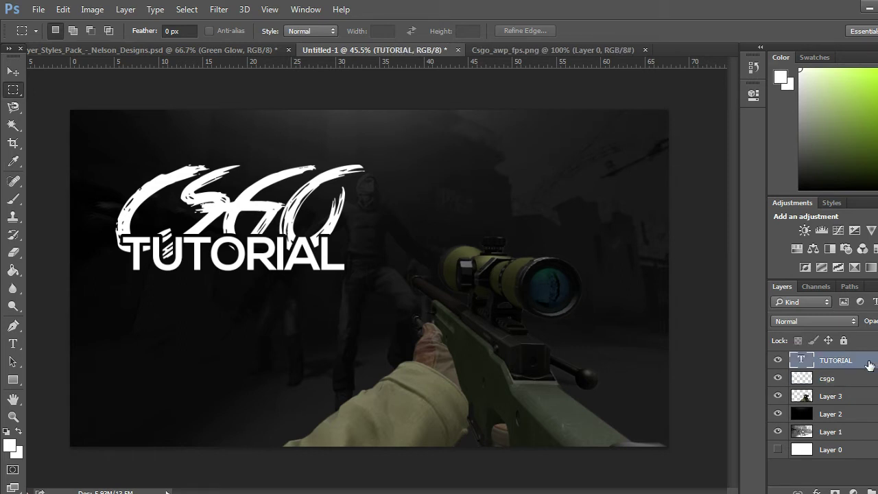
pyautogui.click(240, 52)
pyautogui.scroll(5, 805, 383)
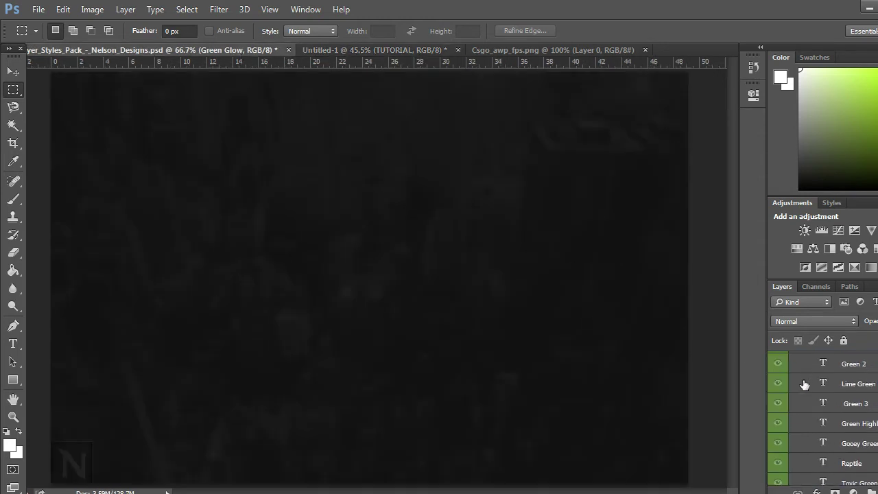
pyautogui.scroll(5, 787, 382)
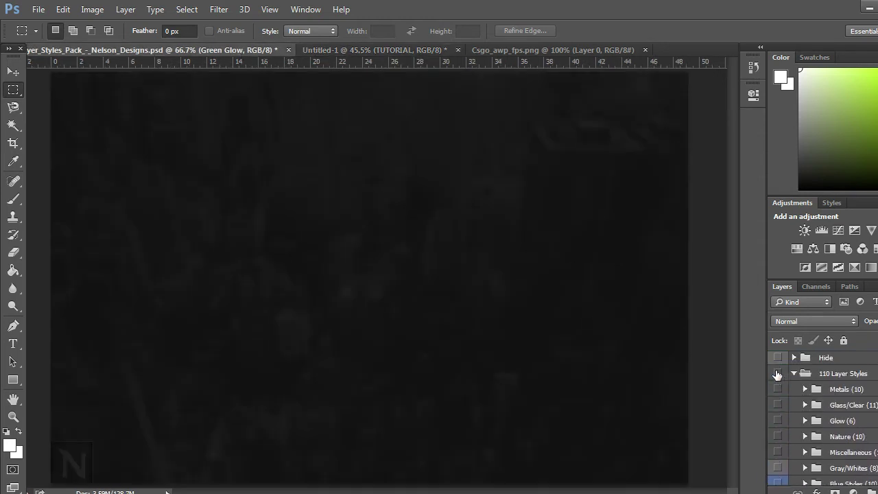
pyautogui.click(777, 374)
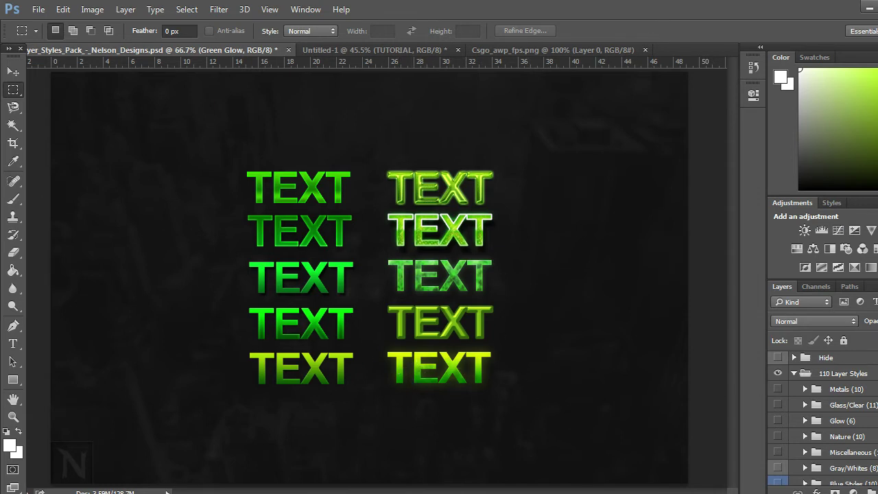
# Copy the layer style of the Green Glow text layer in the Green Styles group
pyautogui.scroll(1, 823, 412)
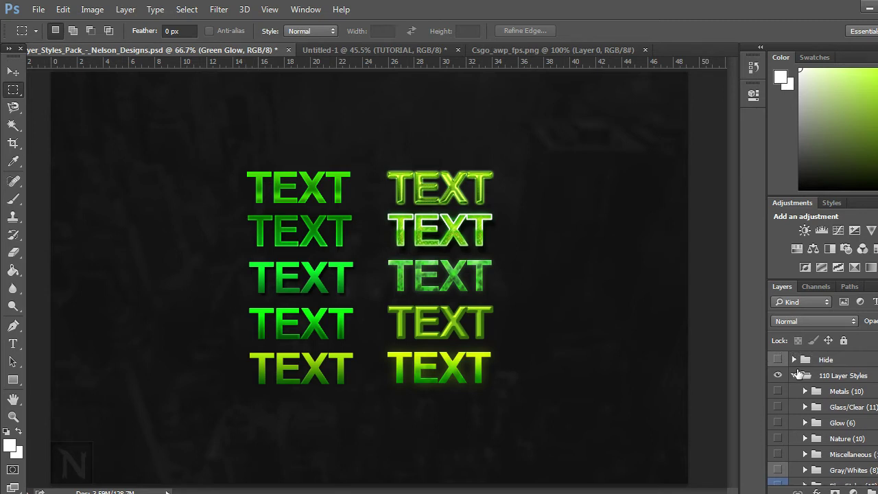
pyautogui.click(778, 376)
pyautogui.click(778, 376)
pyautogui.scroll(-3, 824, 411)
pyautogui.scroll(-4, 851, 437)
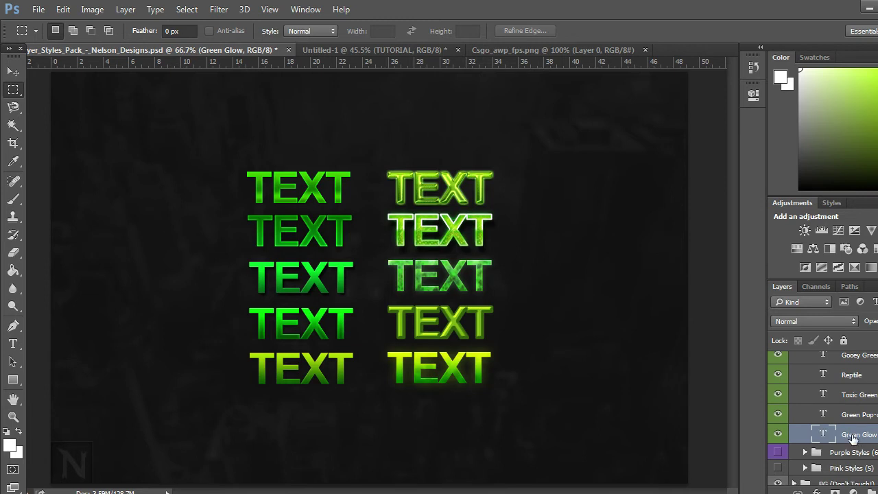
pyautogui.rightClick(799, 436)
pyautogui.click(675, 397)
# Paste the copied Green Glow style onto the csgo layer in the Untitled-1 document
pyautogui.click(377, 50)
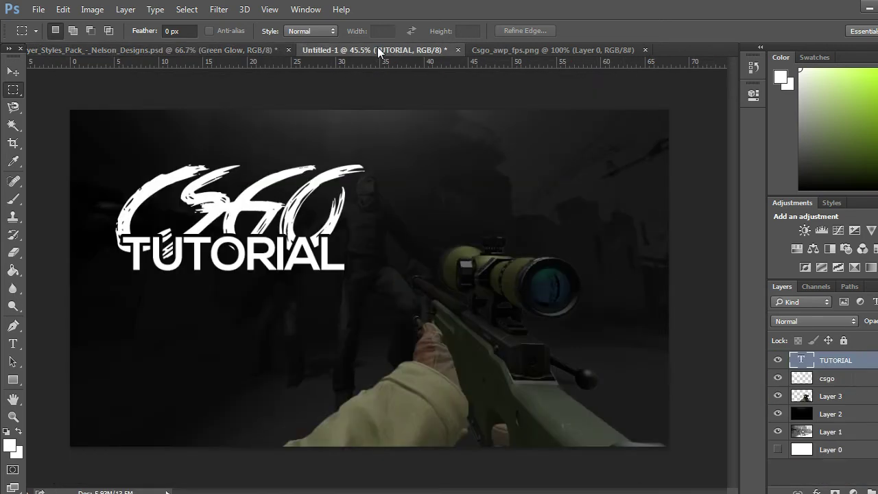
pyautogui.click(842, 380)
pyautogui.rightClick(862, 382)
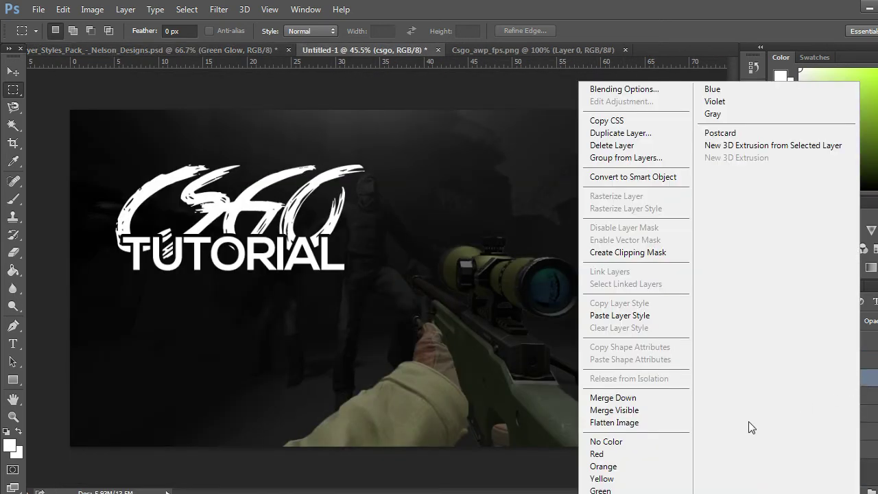
pyautogui.click(618, 315)
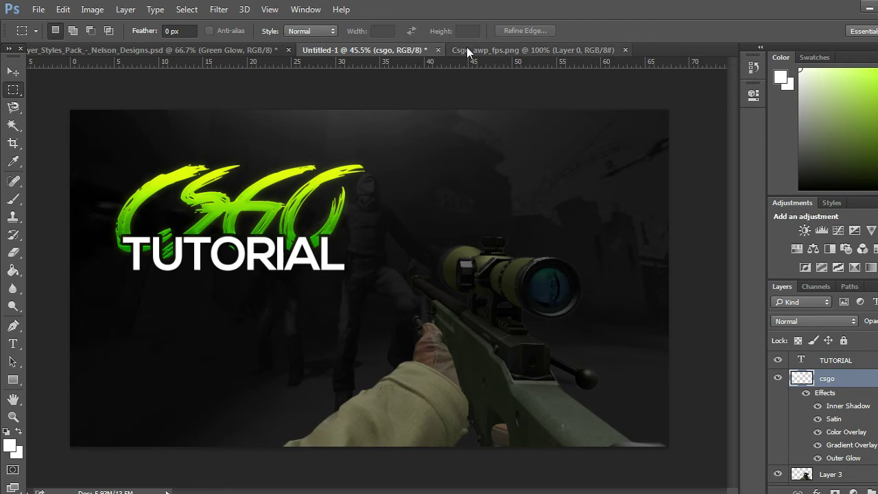
# Hide and collapse the Green Styles group in the layer styles pack document
pyautogui.click(121, 51)
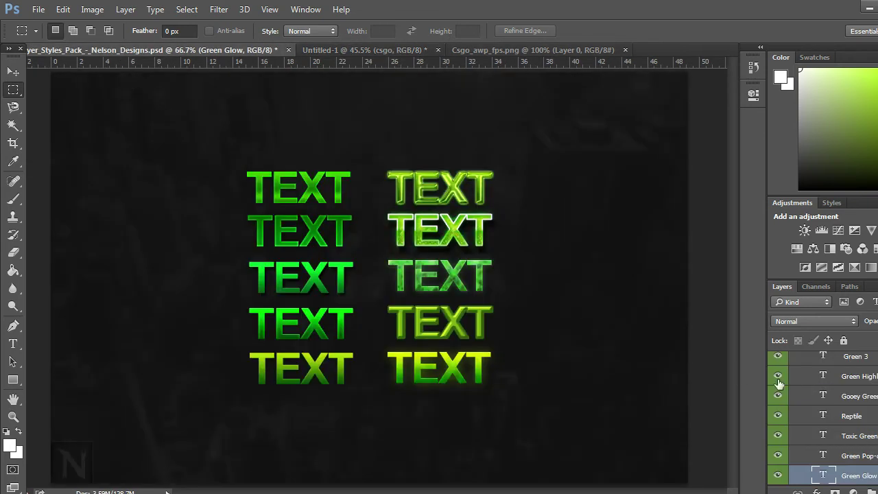
pyautogui.scroll(5, 775, 417)
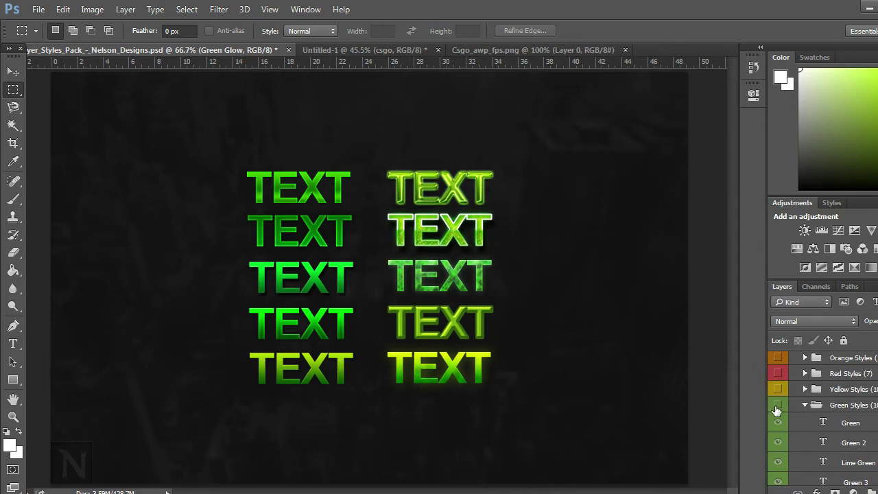
pyautogui.click(777, 405)
pyautogui.click(805, 404)
pyautogui.scroll(4, 804, 414)
pyautogui.scroll(2, 805, 415)
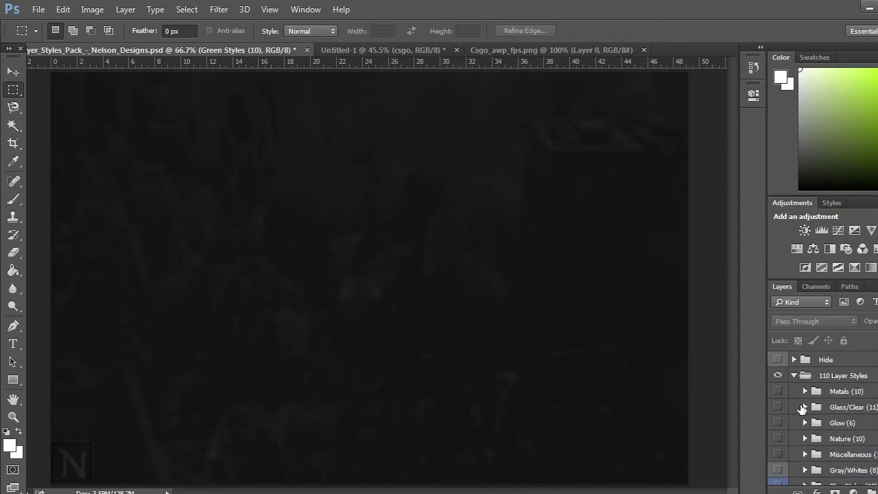
# Expand and show the Metals group, and copy the layer style of its Silver text layer
pyautogui.click(805, 393)
pyautogui.scroll(-1, 804, 399)
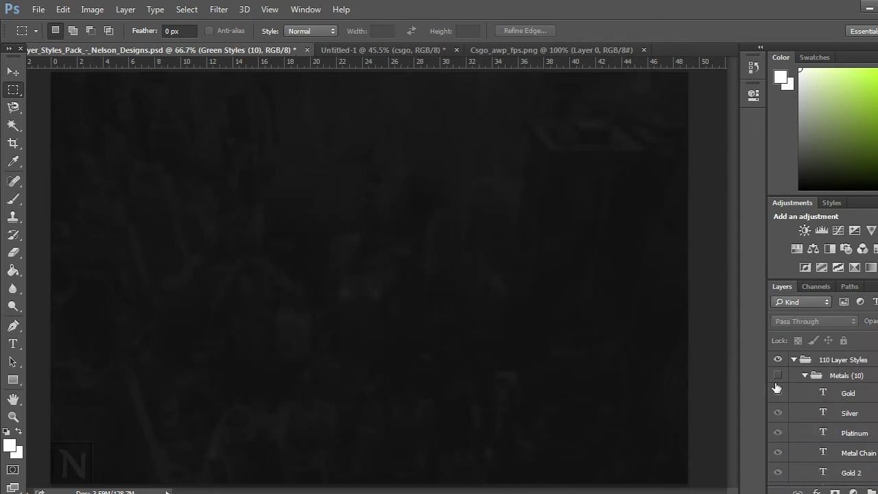
pyautogui.click(777, 376)
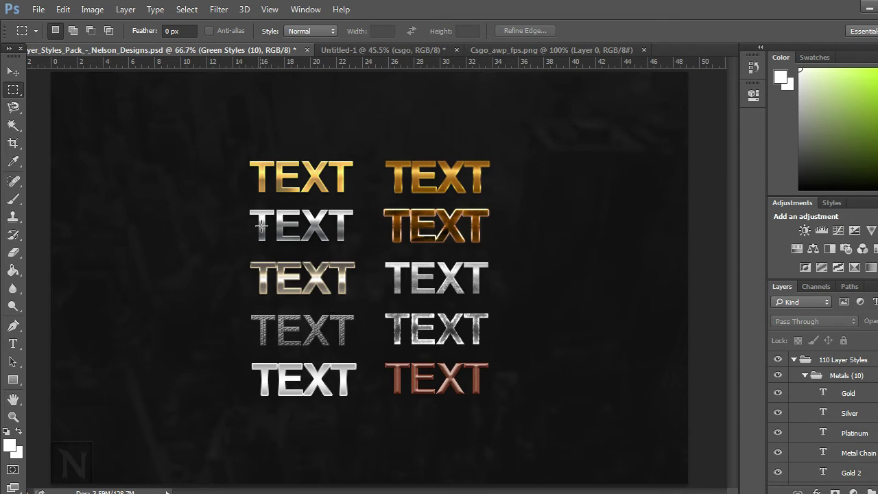
pyautogui.click(849, 416)
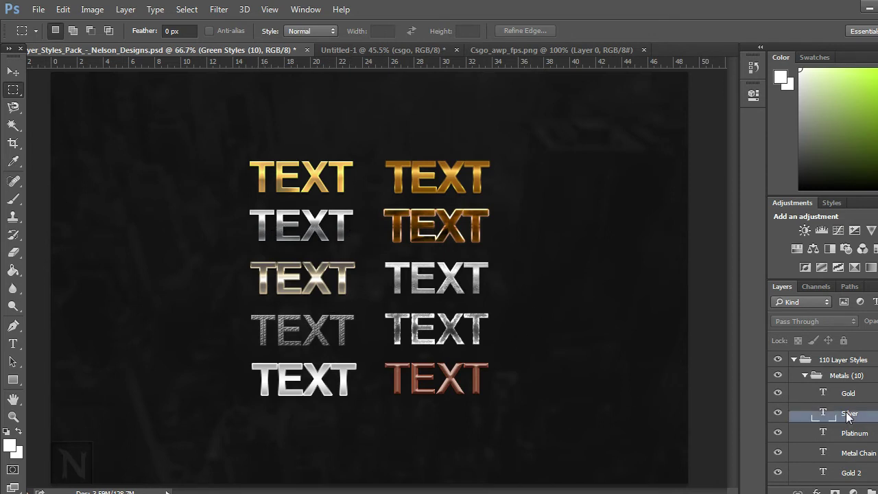
pyautogui.rightClick(850, 416)
pyautogui.click(691, 374)
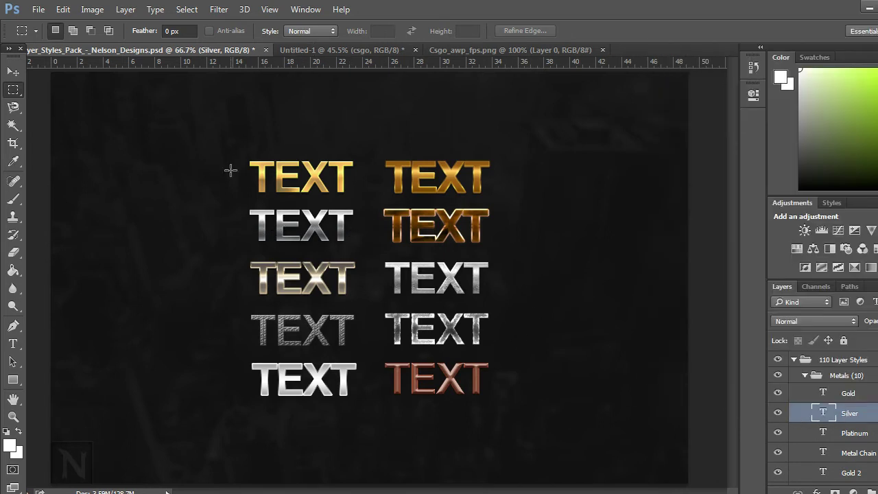
# Paste the copied Silver style onto the TUTORIAL layer in the Untitled-1 document
pyautogui.click(357, 52)
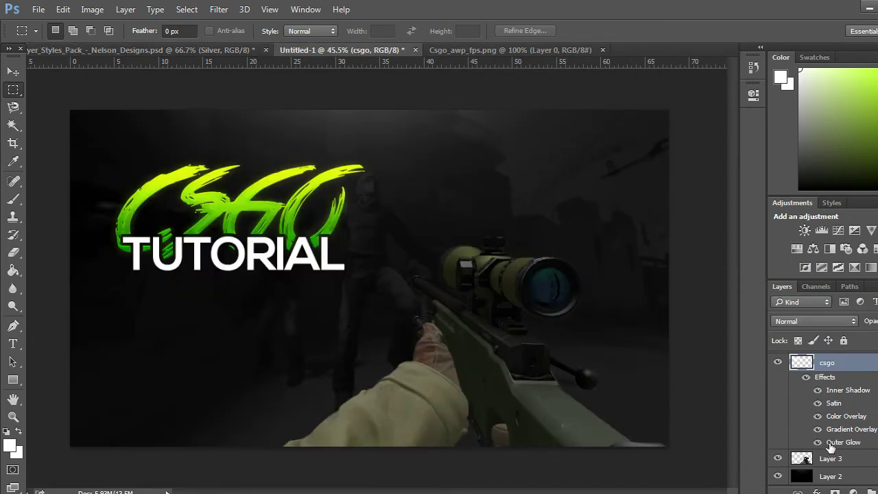
pyautogui.scroll(1, 833, 429)
pyautogui.rightClick(862, 361)
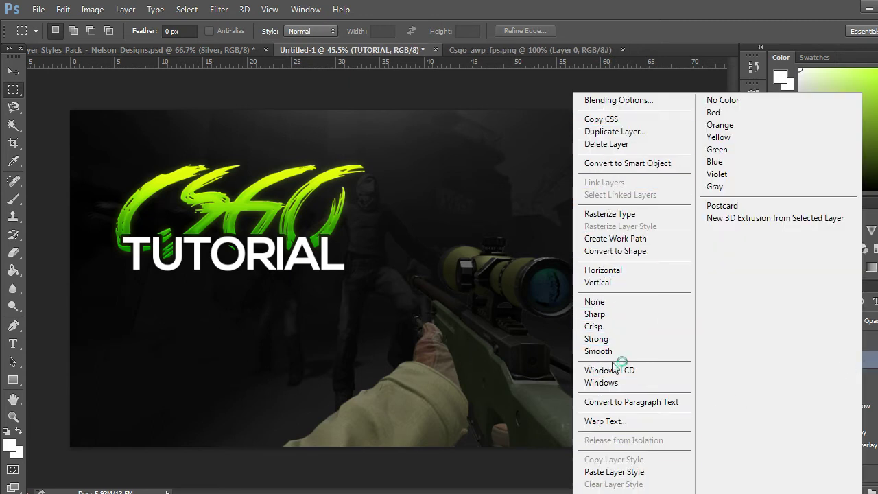
pyautogui.click(614, 471)
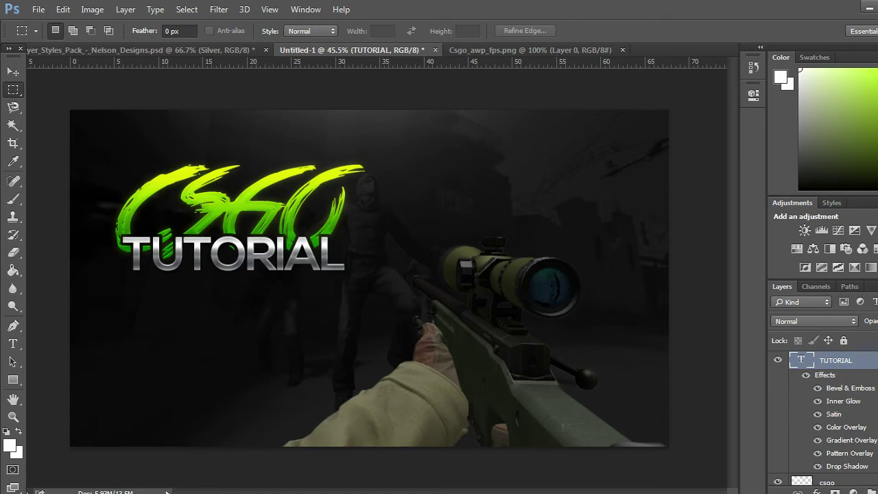
# Merge the TUTORIAL and csgo layers into one layer and check it by toggling its visibility
pyautogui.keyDown('shift'); pyautogui.click(857, 482); pyautogui.keyUp('shift')
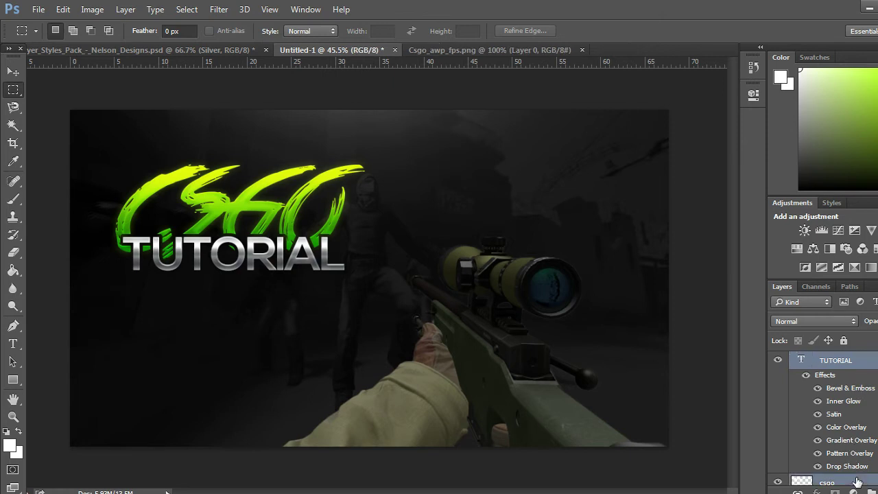
pyautogui.rightClick(857, 482)
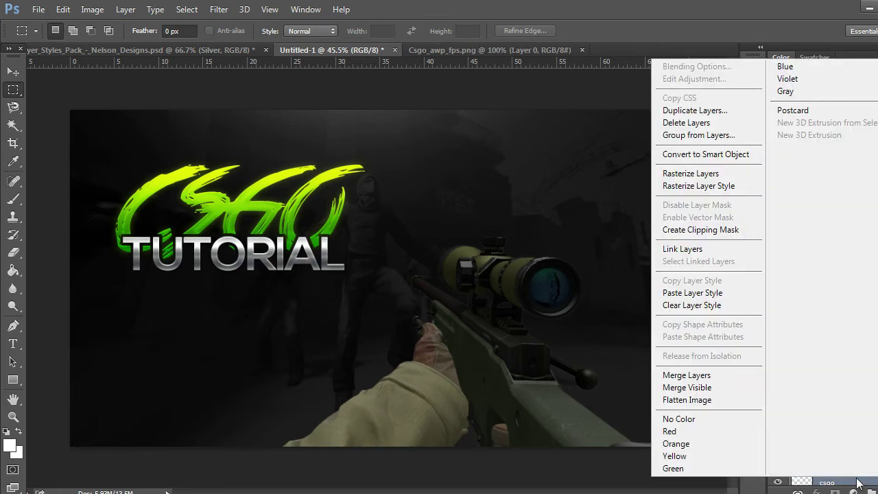
pyautogui.click(664, 374)
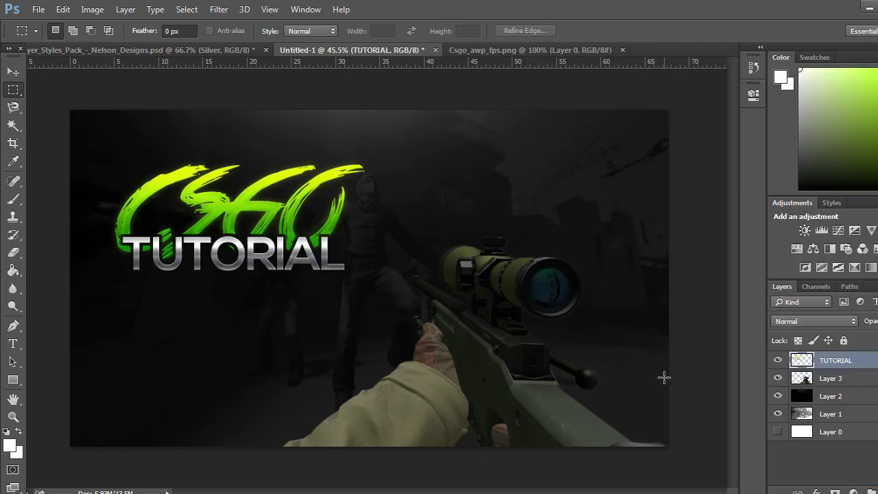
pyautogui.click(778, 361)
pyautogui.click(778, 361)
# Distort the merged title by moving both left corners inward, the lower-right corner inward and the upper-right corner outward
pyautogui.click(13, 71)
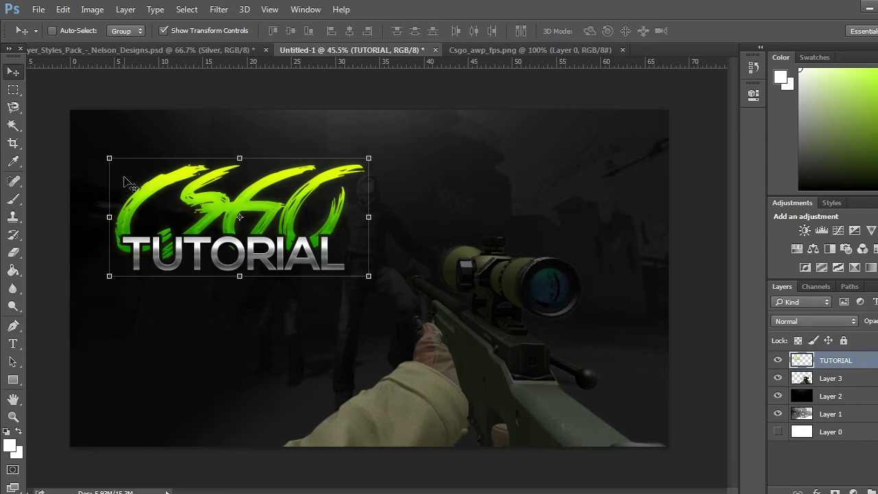
pyautogui.moveTo(107, 156); pyautogui.dragTo(110, 162)
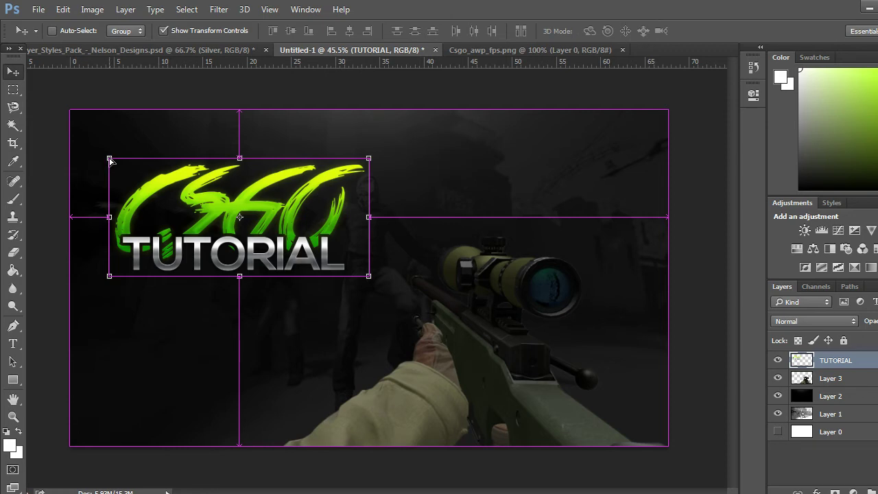
pyautogui.moveTo(110, 160); pyautogui.dragTo(247, 152)
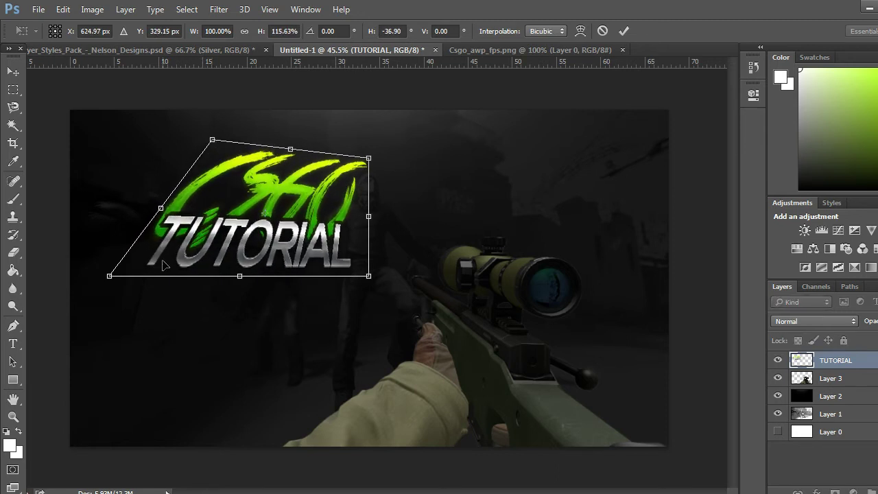
pyautogui.moveTo(109, 276); pyautogui.dragTo(178, 261)
pyautogui.moveTo(186, 272); pyautogui.dragTo(160, 278)
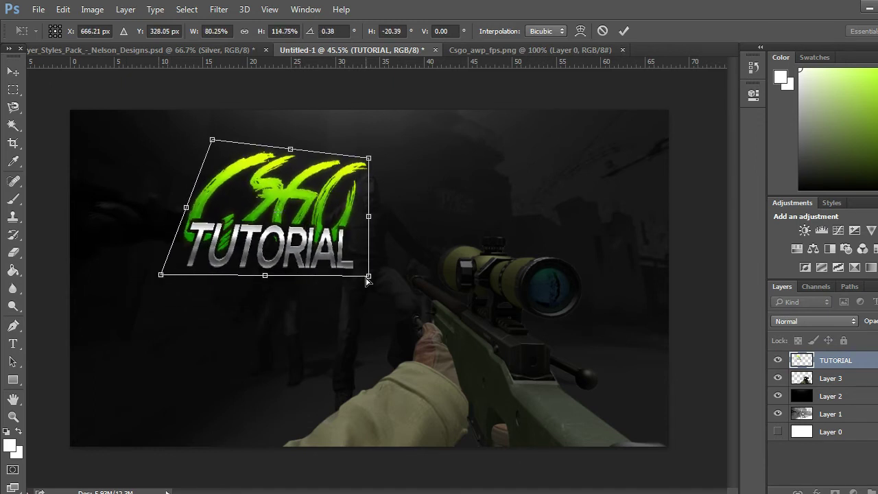
pyautogui.moveTo(367, 278); pyautogui.dragTo(347, 283)
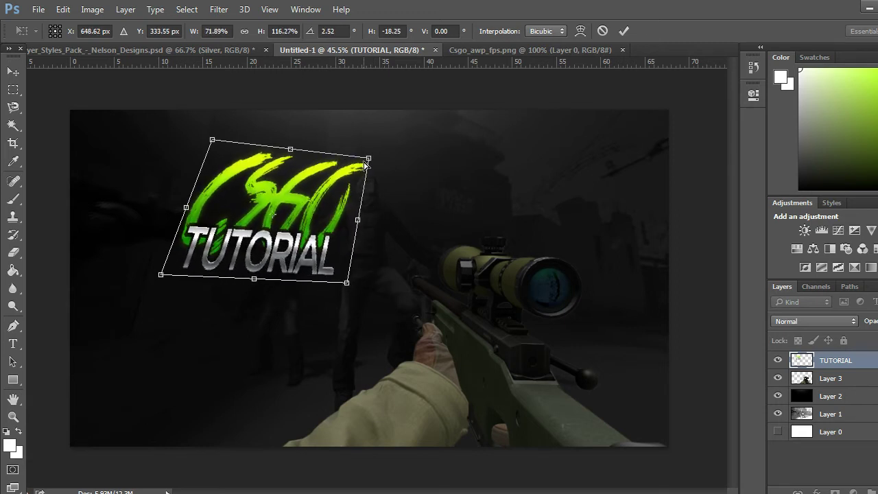
pyautogui.moveTo(384, 156); pyautogui.dragTo(387, 153)
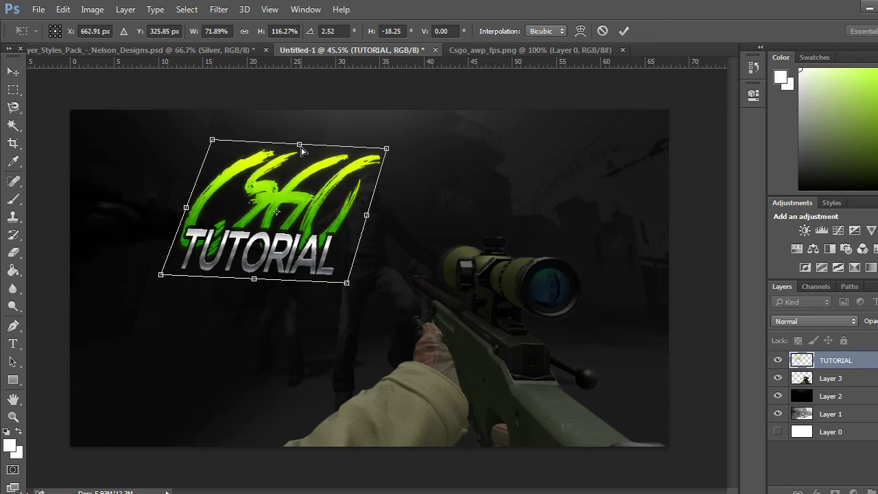
# Continue distorting the merged title: lower its top edge, move the lower-left corner up and outward and the lower-right corner outward, and apply it
pyautogui.moveTo(302, 148); pyautogui.dragTo(300, 160)
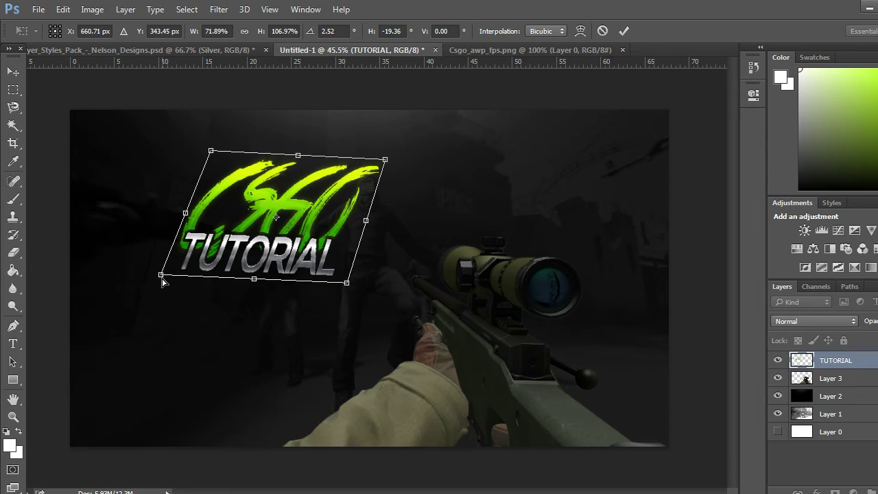
pyautogui.moveTo(163, 281); pyautogui.dragTo(152, 267)
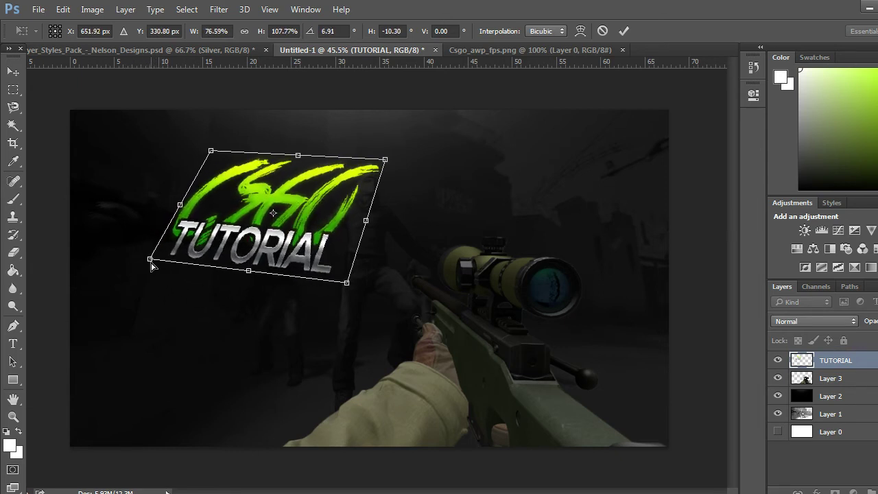
pyautogui.moveTo(347, 283); pyautogui.dragTo(361, 293)
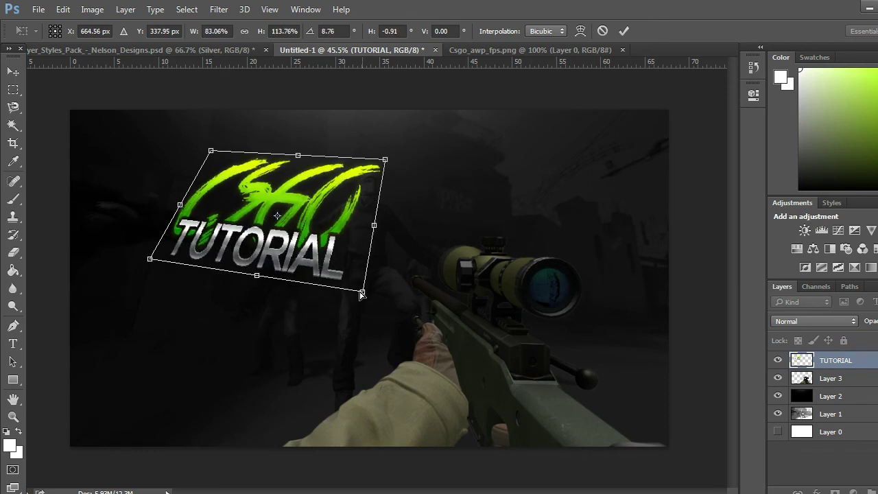
pyautogui.click(19, 74)
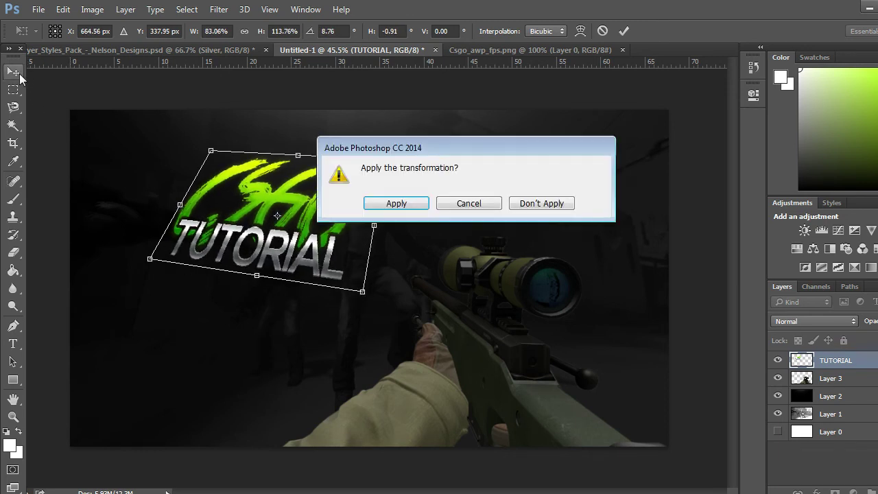
pyautogui.click(368, 210)
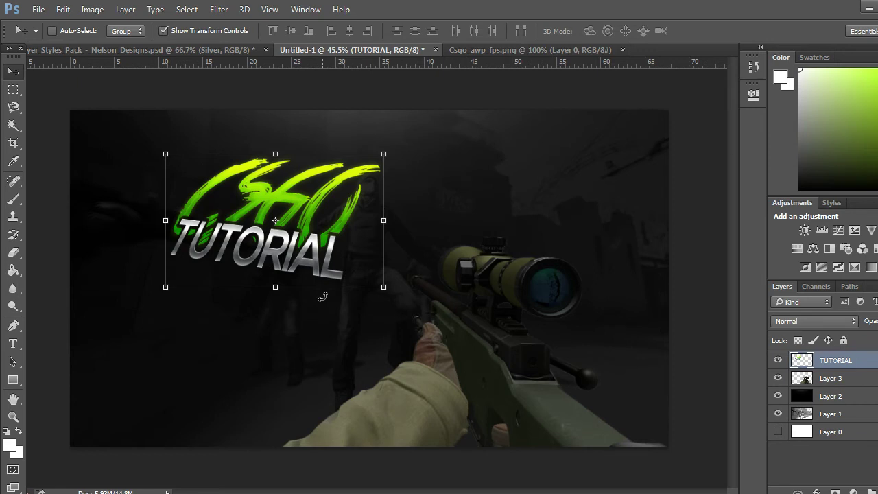
# Shift the title to the left and distort its upper-left corner outward, applying the transformation
pyautogui.moveTo(312, 248); pyautogui.dragTo(274, 254)
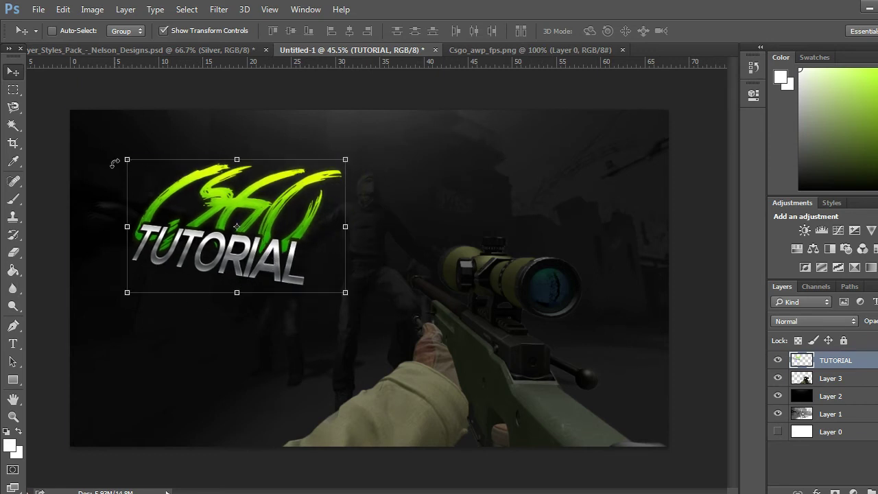
pyautogui.moveTo(127, 159); pyautogui.dragTo(104, 139)
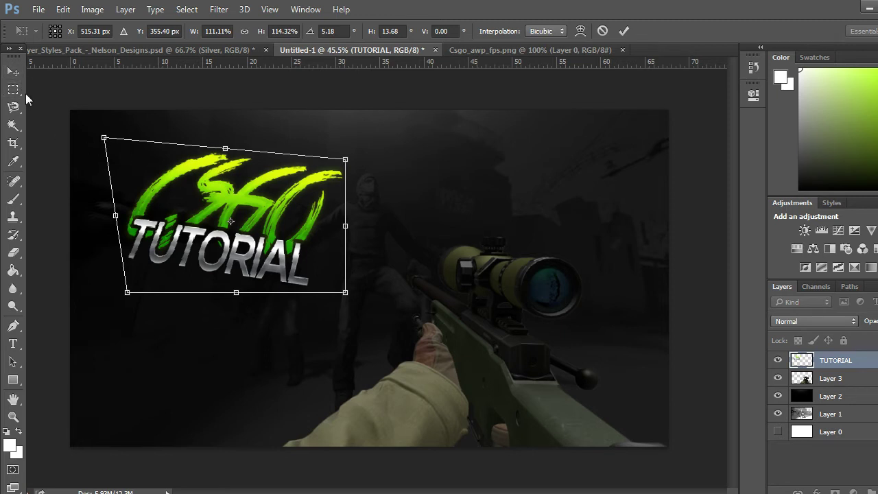
pyautogui.click(14, 72)
pyautogui.click(397, 203)
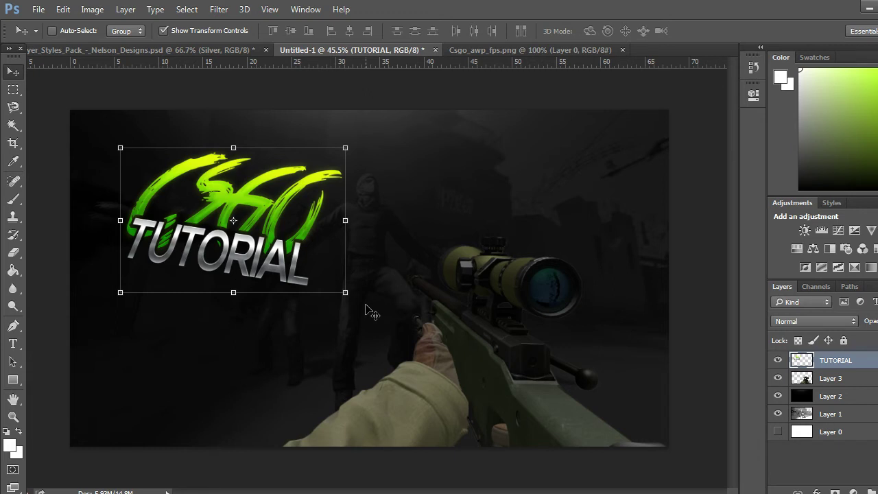
# Scale the title up proportionally to about 120% and shift it slightly to the left
pyautogui.moveTo(346, 293); pyautogui.dragTo(395, 317)
pyautogui.click(14, 72)
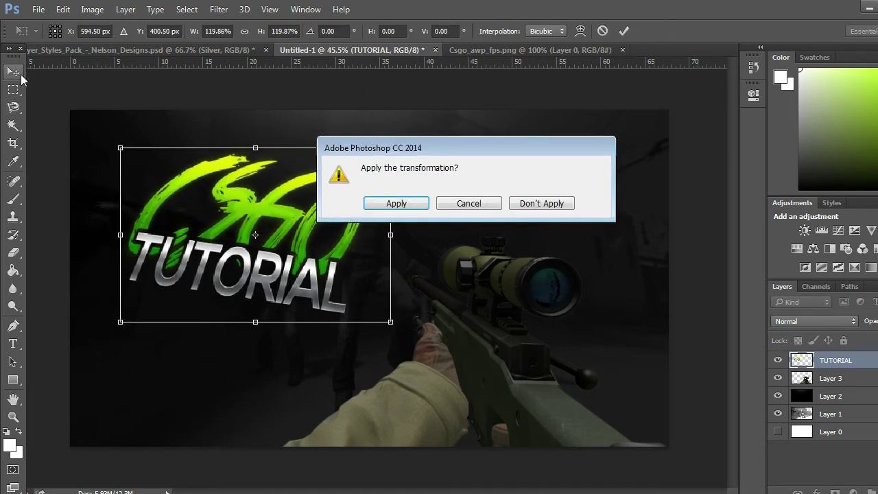
pyautogui.click(406, 204)
pyautogui.moveTo(323, 247); pyautogui.dragTo(312, 248)
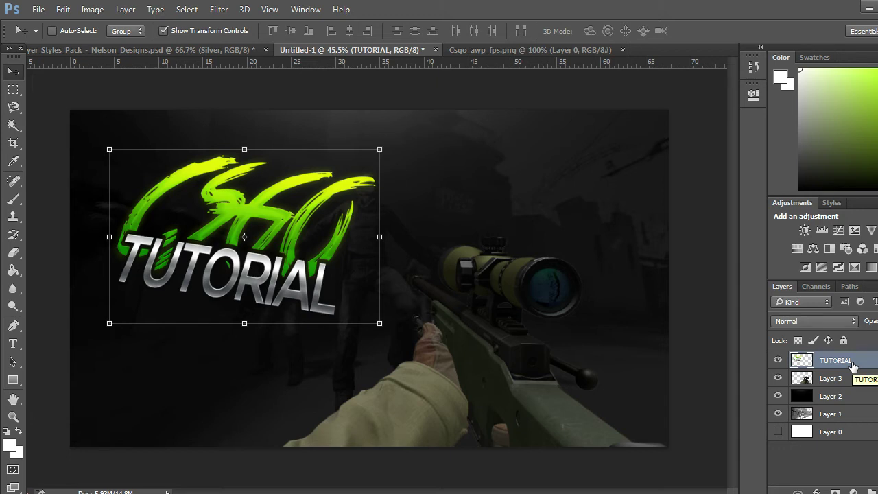
# Duplicate the TUTORIAL layer and nudge the copy slightly above the original
pyautogui.hotkey('ctrl', 'j')
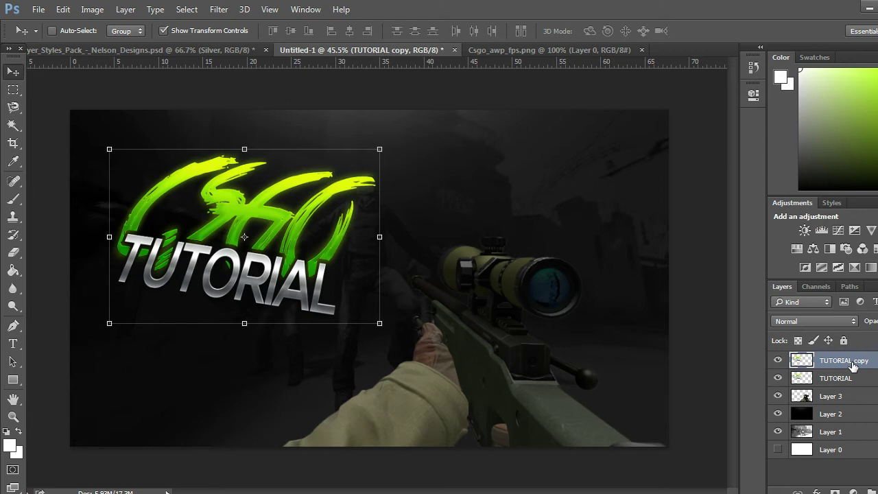
pyautogui.press('Down')
pyautogui.press('Down')
pyautogui.press('Down')
pyautogui.press('Down')
pyautogui.press('Down')
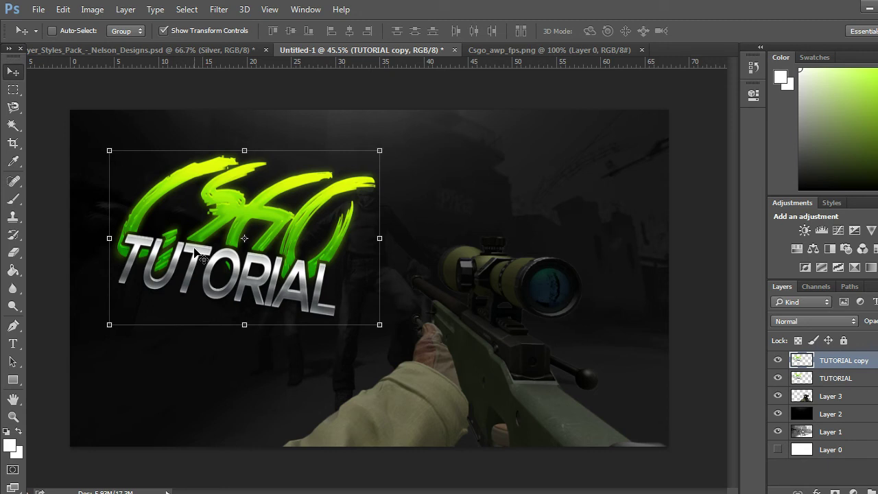
pyautogui.press('Up')
pyautogui.press('Up')
pyautogui.press('Up')
pyautogui.press('Up')
pyautogui.press('Up')
pyautogui.press('Up')
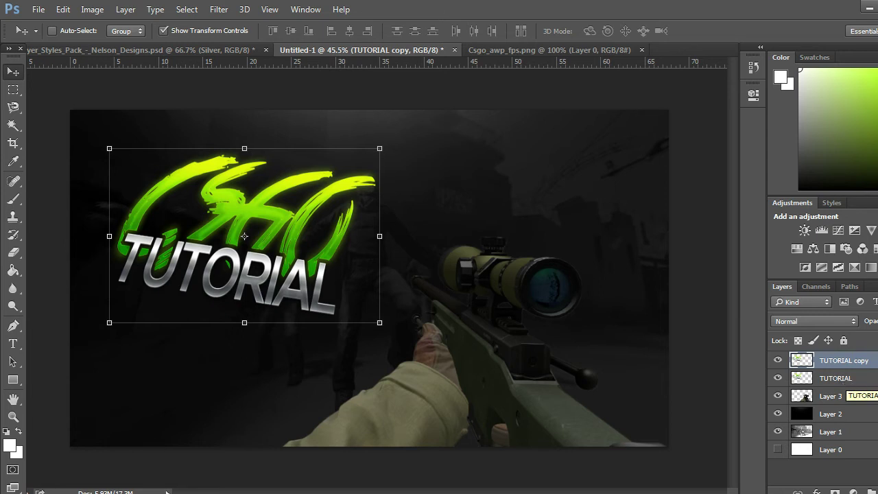
# Nudge the original TUTORIAL layer slightly down to start a 3D edge beneath the copy
pyautogui.click(846, 382)
pyautogui.press('Down')
pyautogui.press('Down')
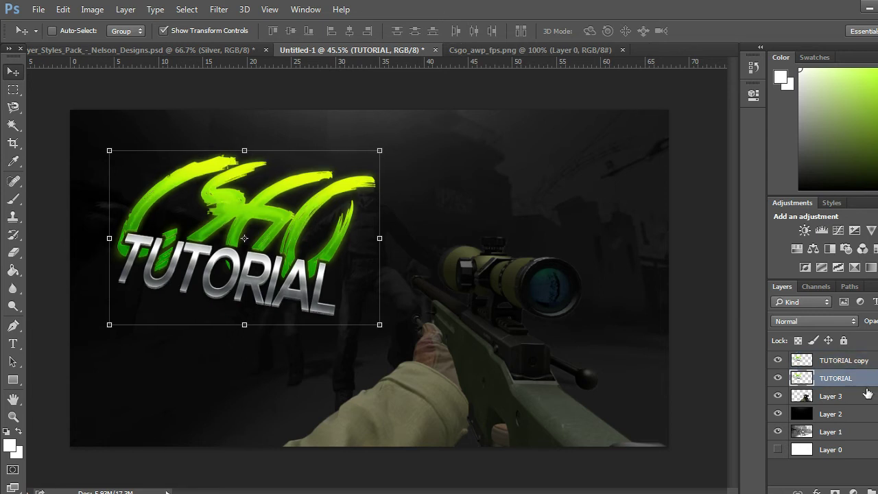
# Duplicate the TUTORIAL layer again and nudge the bottommost title layer slightly further down to deepen the 3D edge
pyautogui.hotkey('ctrl', 'j')
pyautogui.click(867, 398)
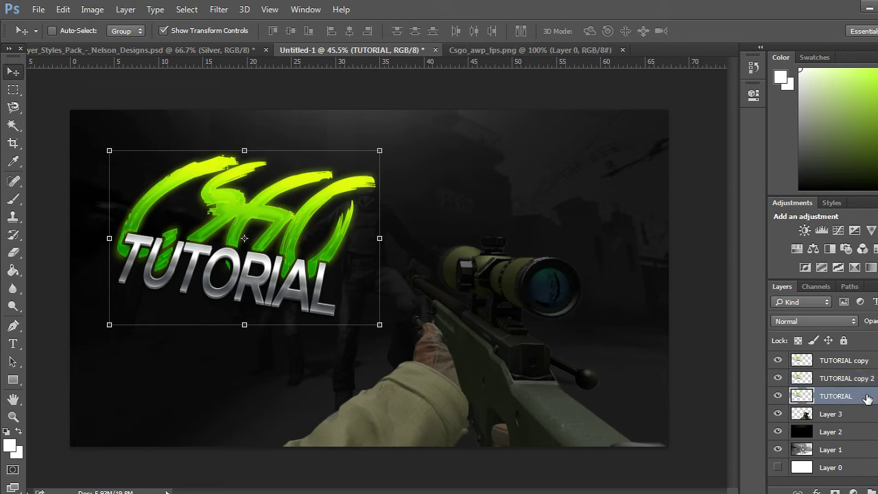
pyautogui.press('Down')
pyautogui.press('Down')
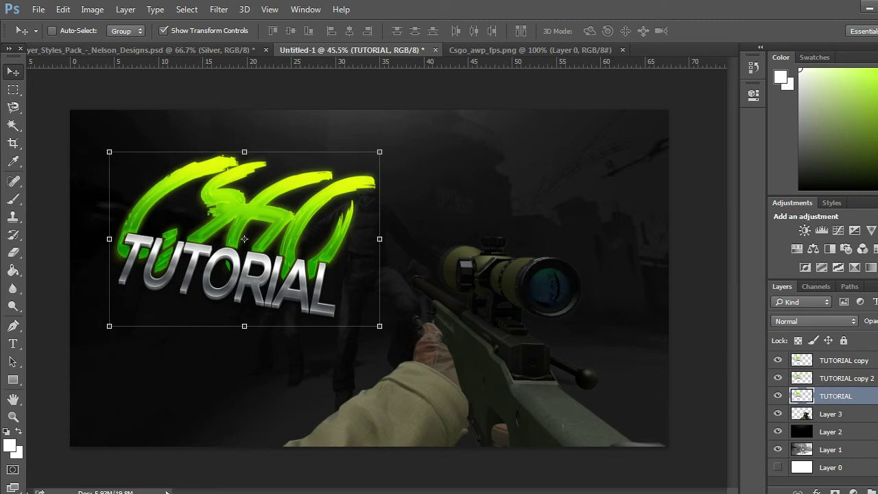
pyautogui.keyDown('shift'); pyautogui.click(872, 378); pyautogui.keyUp('shift')
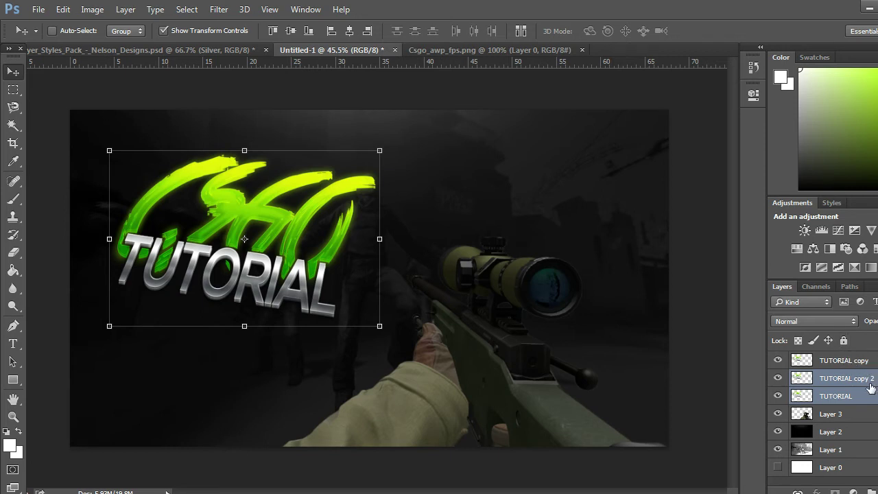
pyautogui.keyDown('shift'); pyautogui.click(875, 360); pyautogui.keyUp('shift')
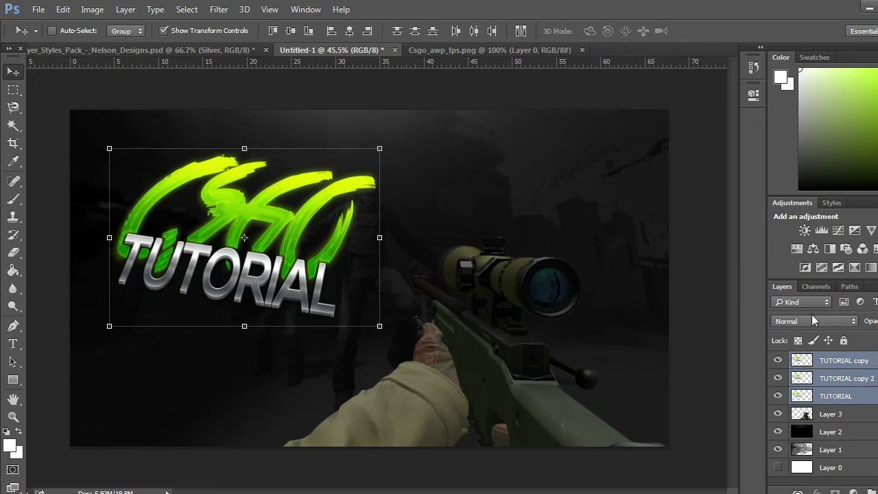
pyautogui.click(876, 367)
pyautogui.click(875, 378)
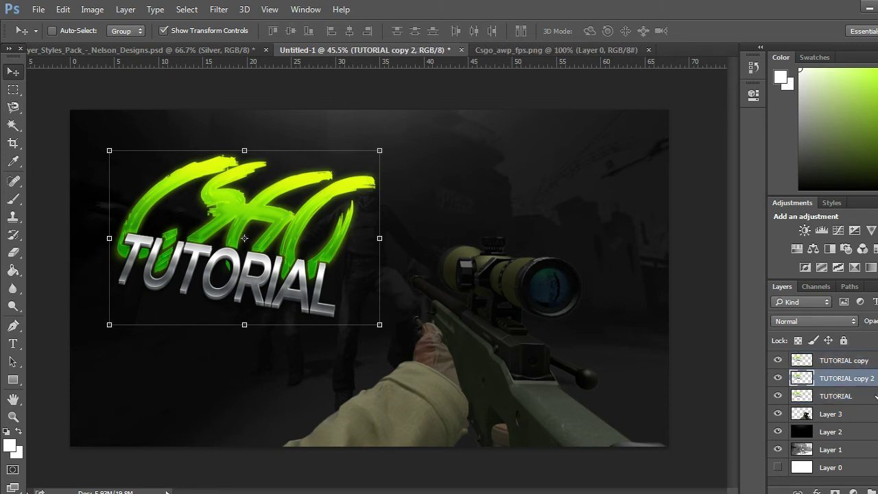
pyautogui.click(876, 391)
pyautogui.click(874, 378)
pyautogui.keyDown('shift'); pyautogui.click(876, 360); pyautogui.keyUp('shift')
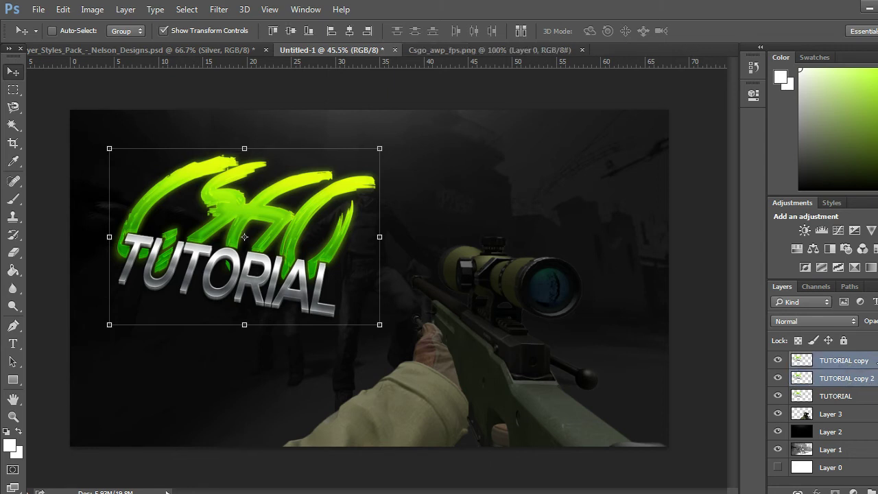
# Try a Hue/Saturation lightness adjustment on the TUTORIAL copy layer
pyautogui.click(874, 362)
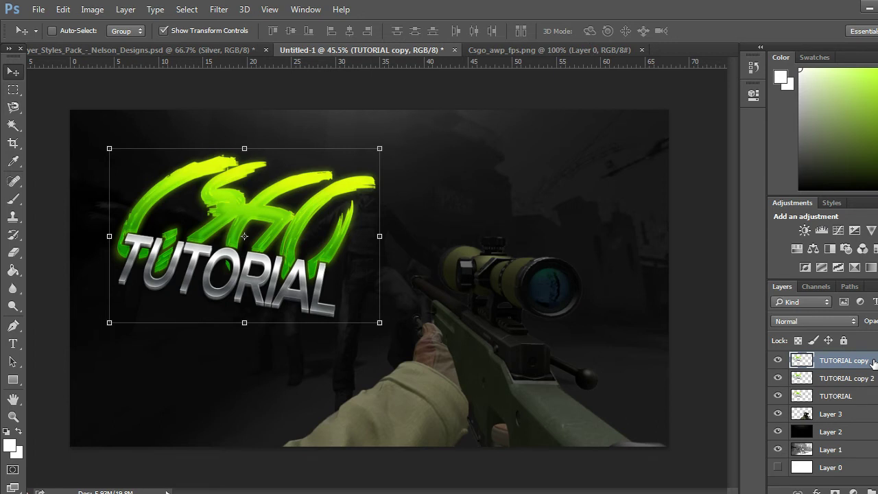
pyautogui.hotkey('ctrl', 'u')
pyautogui.moveTo(662, 261)
pyautogui.mouseDown()
pyautogui.moveTo(611, 263)
pyautogui.moveTo(659, 262)
pyautogui.mouseUp()
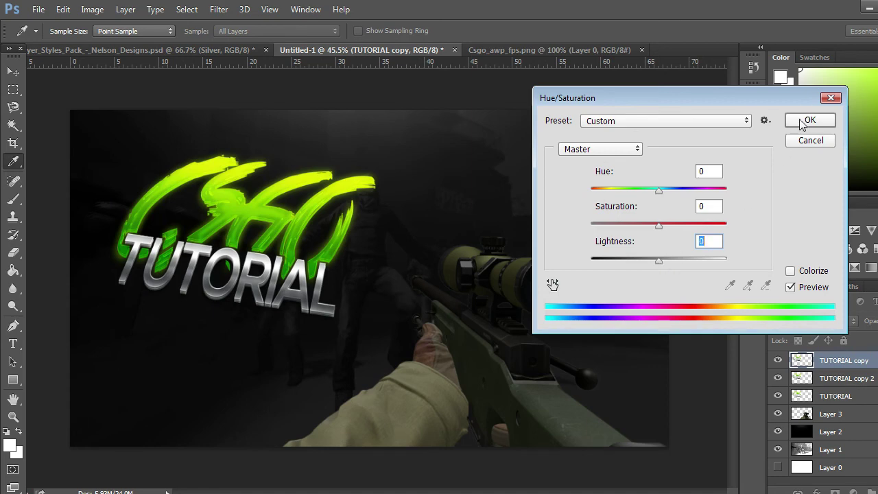
pyautogui.click(808, 121)
# Merge the TUTORIAL copy 2 and TUTORIAL layers into one layer
pyautogui.hotkey('alt', '[')
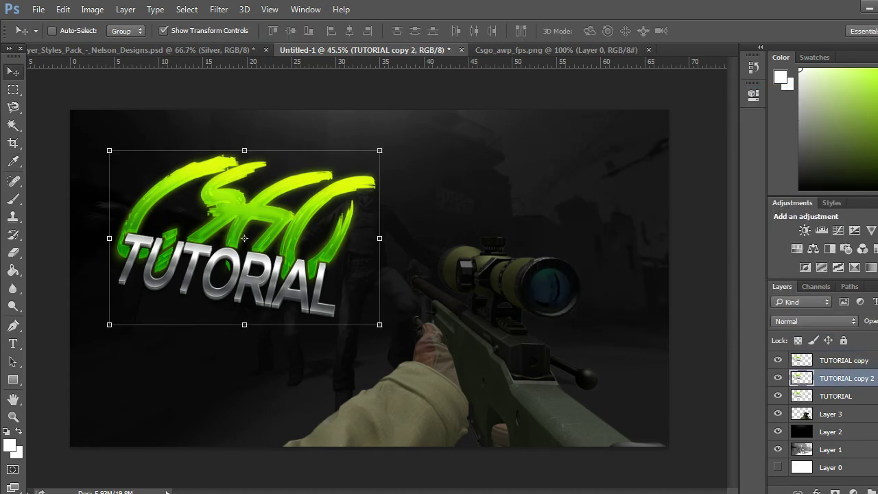
pyautogui.hotkey('shift', 'alt', '[')
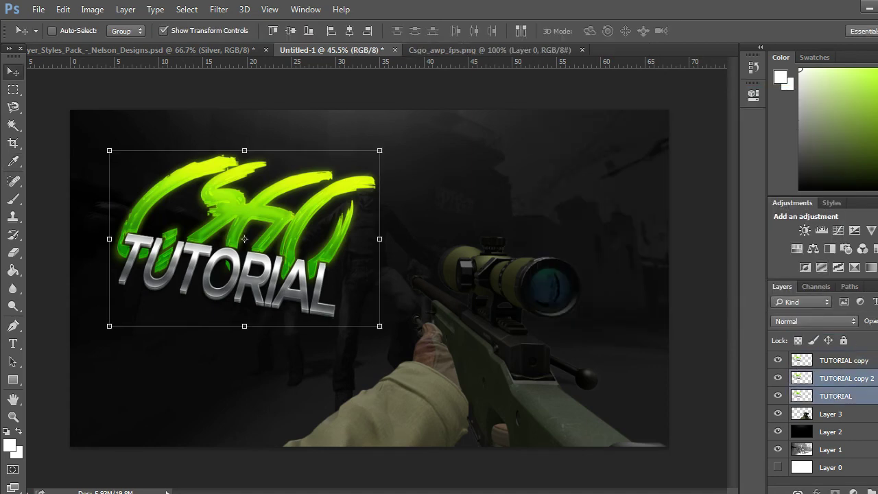
pyautogui.rightClick(836, 396)
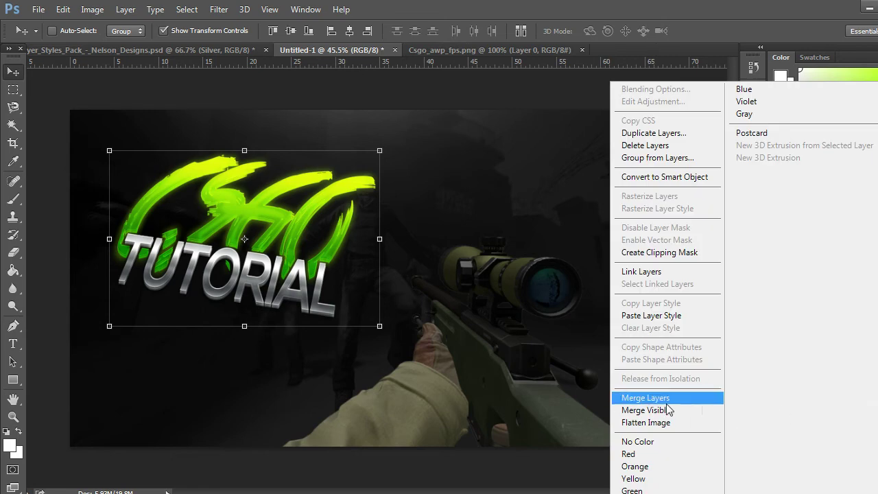
pyautogui.click(632, 393)
# Darken the merged TUTORIAL copy 2 layer with Hue/Saturation by setting Lightness to -57
pyautogui.hotkey('ctrl', 'u')
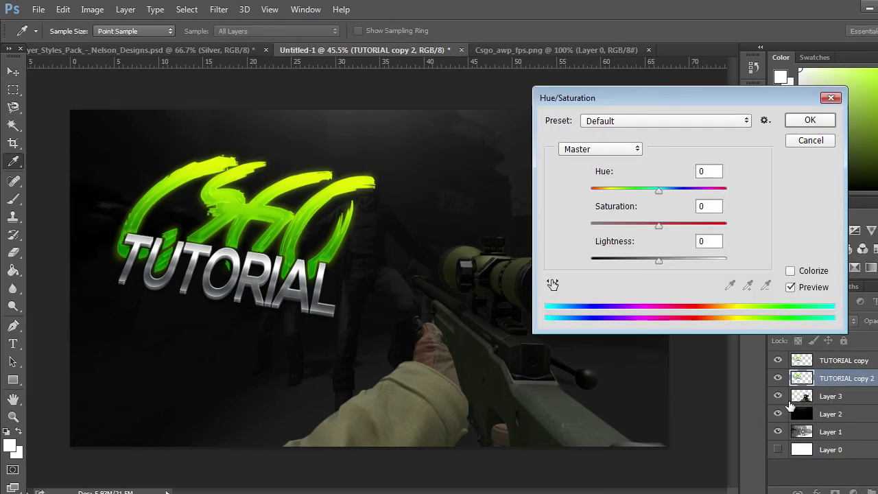
pyautogui.moveTo(657, 262); pyautogui.dragTo(621, 260)
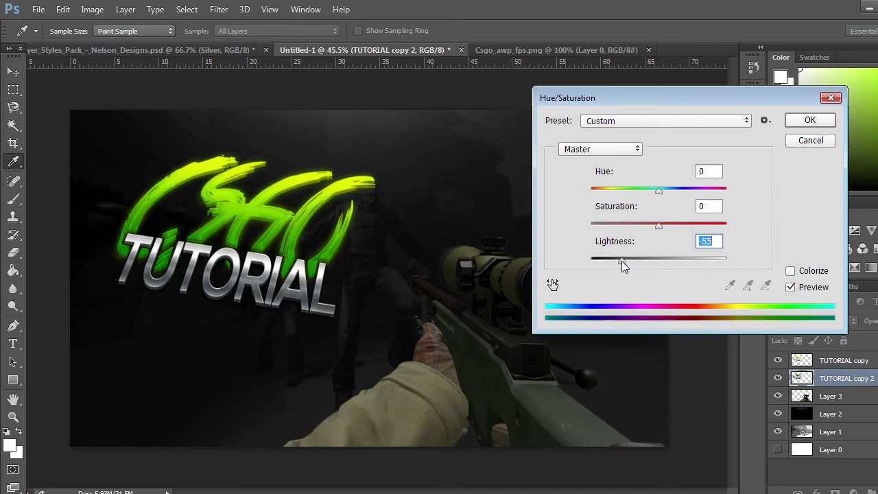
pyautogui.moveTo(621, 261)
pyautogui.mouseDown()
pyautogui.moveTo(602, 262)
pyautogui.moveTo(620, 265)
pyautogui.mouseUp()
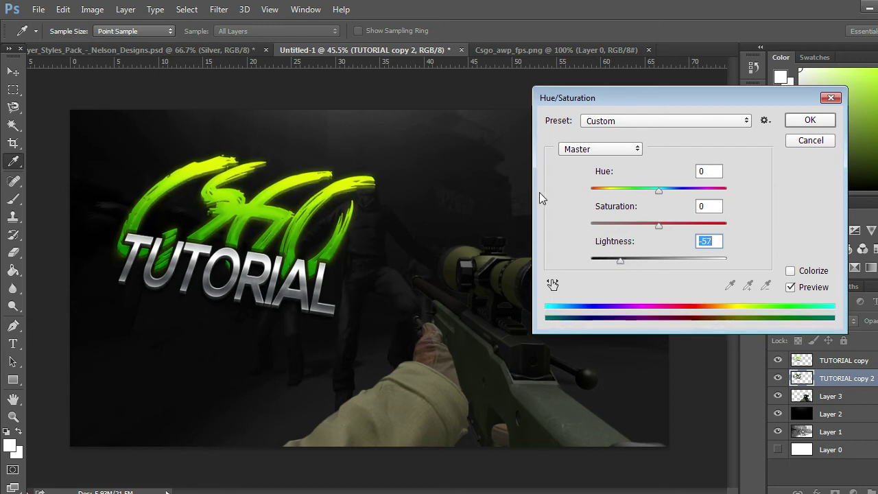
pyautogui.click(817, 128)
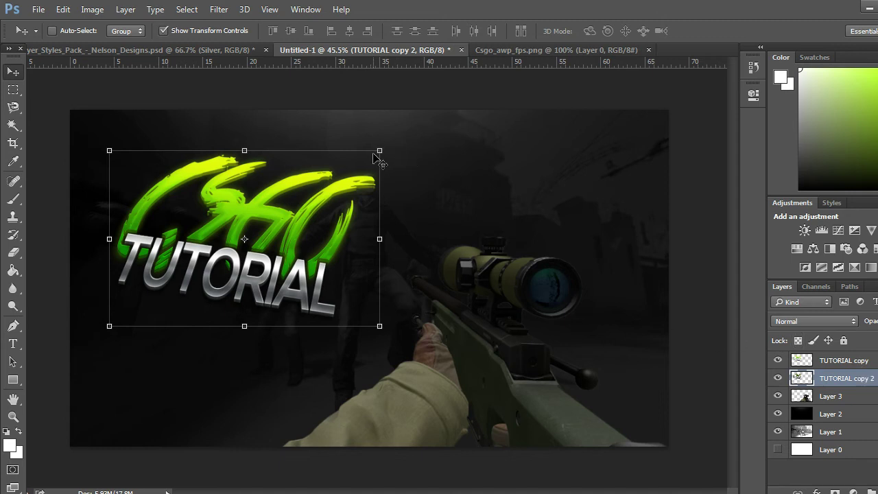
pyautogui.moveTo(379, 150); pyautogui.dragTo(416, 133)
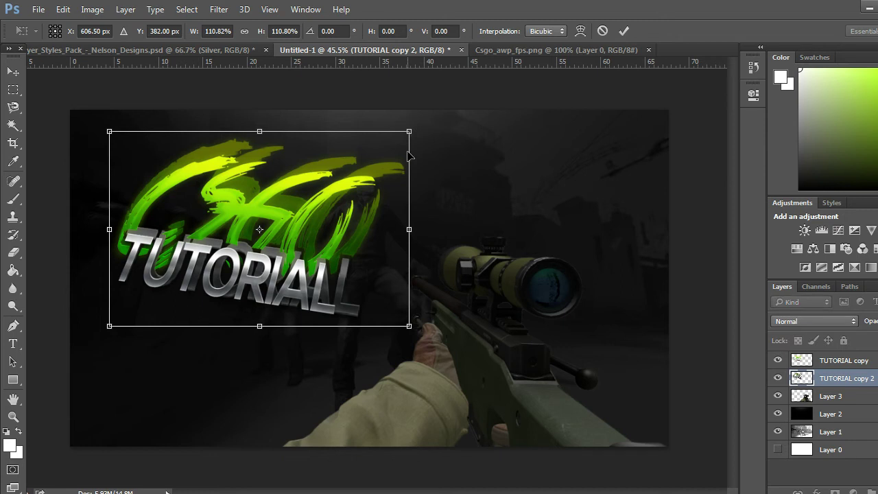
pyautogui.hotkey('ctrl', 'z')
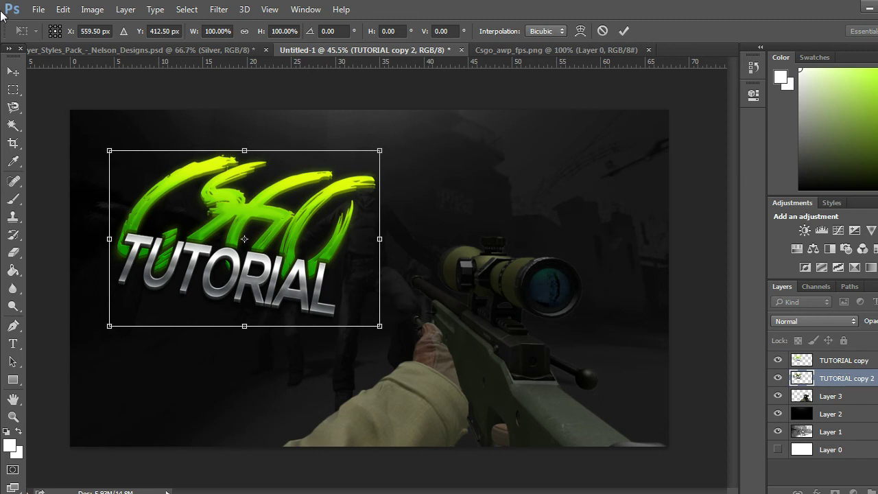
pyautogui.click(15, 70)
pyautogui.click(401, 203)
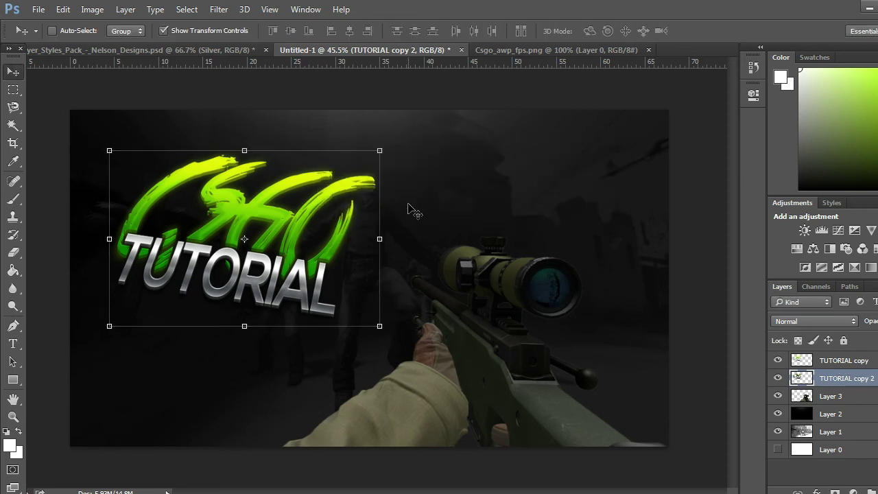
# Merge the TUTORIAL copy and TUTORIAL copy 2 layers into one layer
pyautogui.keyDown('ctrl'); pyautogui.click(837, 360); pyautogui.keyUp('ctrl')
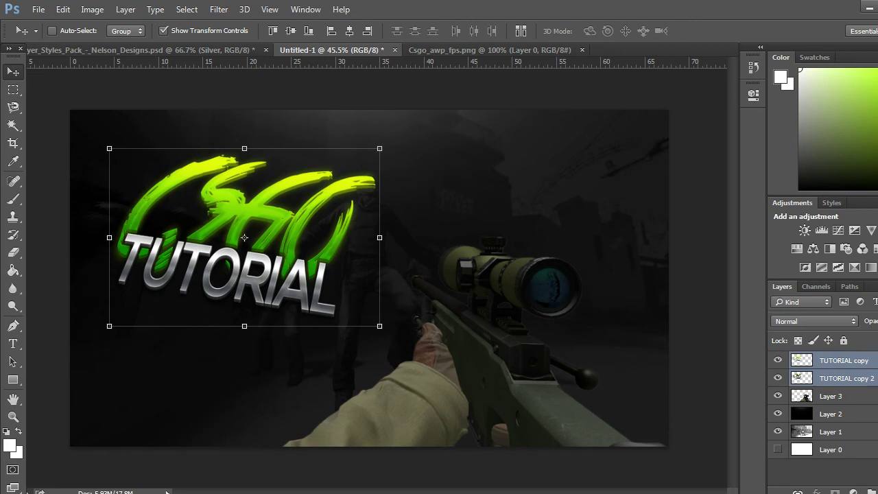
pyautogui.rightClick(837, 361)
pyautogui.click(643, 403)
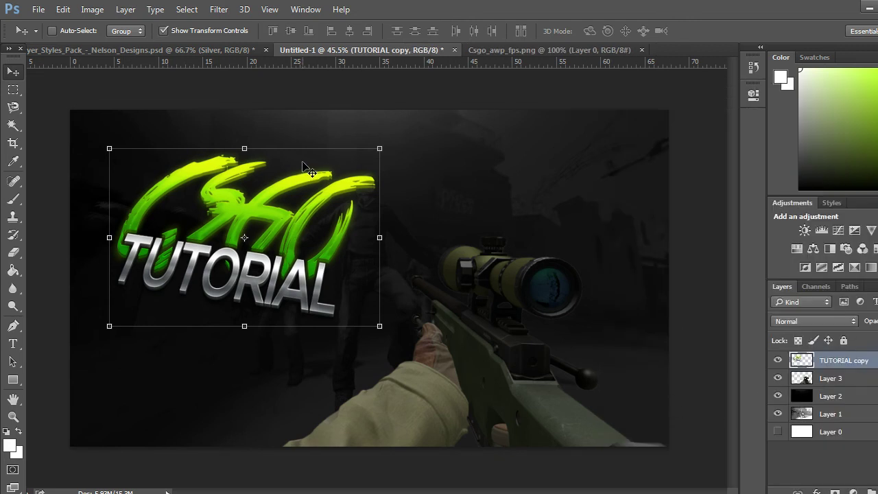
# Scale the merged CSGO TUTORIAL title up to about 122%, reposition it over the dark area beside the AWP, and apply the transformation
pyautogui.click(380, 147)
pyautogui.moveTo(380, 148); pyautogui.dragTo(446, 121)
pyautogui.moveTo(365, 217); pyautogui.dragTo(341, 241)
pyautogui.click(12, 71)
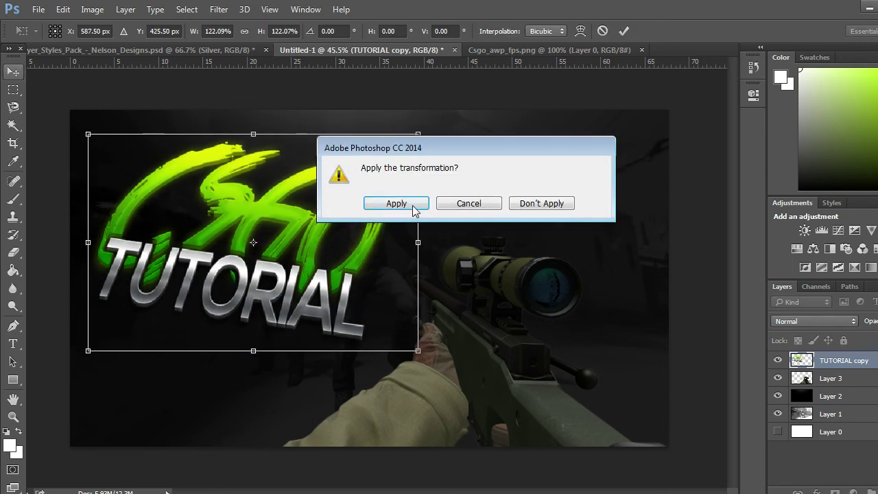
pyautogui.click(412, 205)
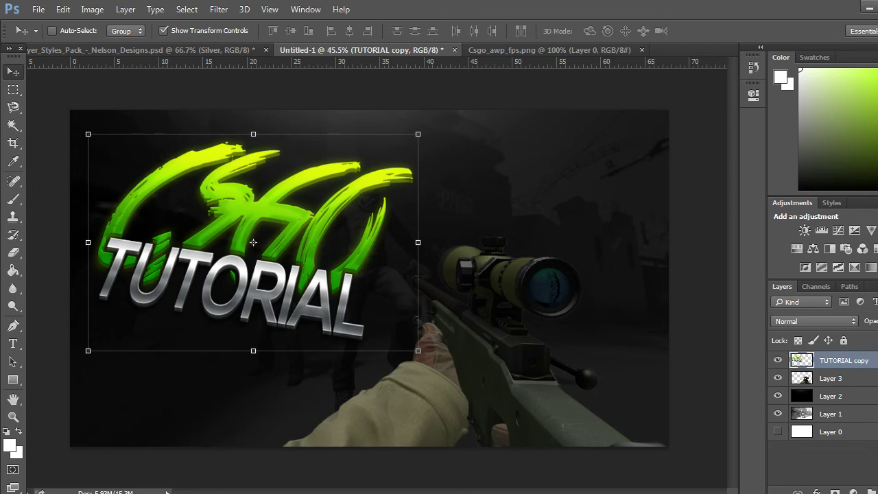
# Add a new layer and brush a soft glow along the image's bottom edge with green sampled from the CSGO lettering
pyautogui.hotkey('ctrl', 'shift', 'alt', 'n')
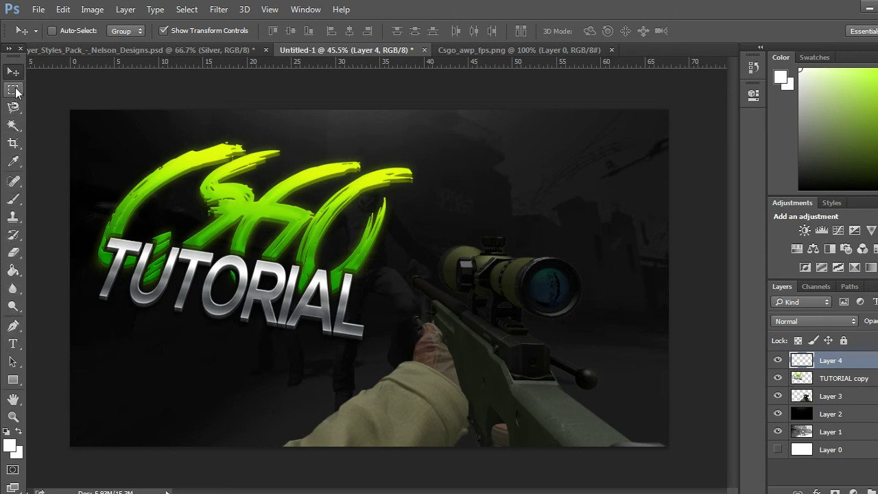
pyautogui.click(13, 199)
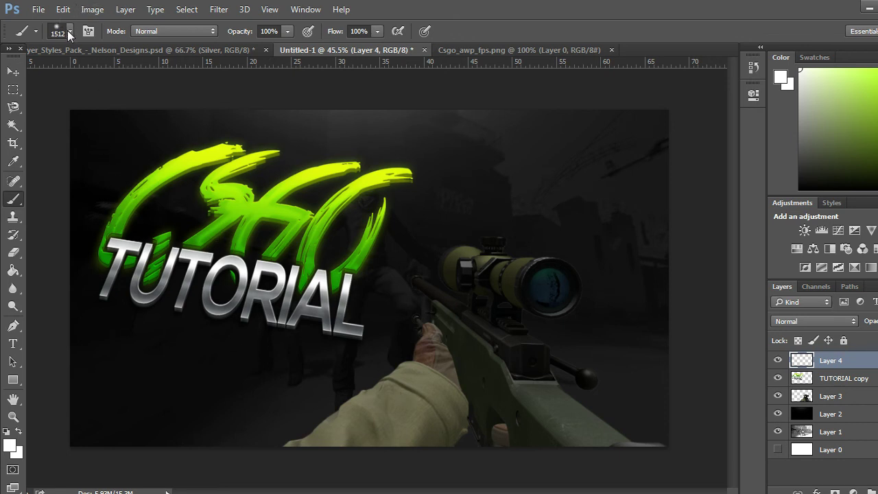
pyautogui.scroll(-3, 226, 199)
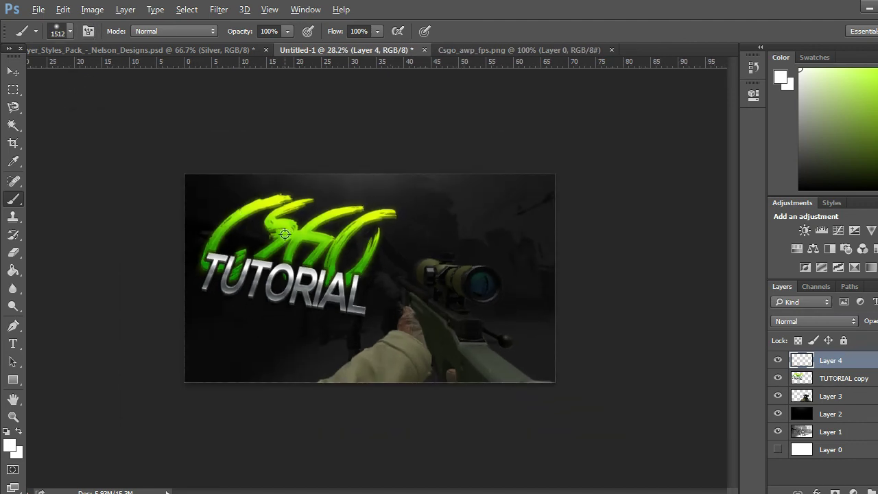
pyautogui.keyDown('alt'); pyautogui.click(354, 227); pyautogui.keyUp('alt')
pyautogui.keyDown('alt'); pyautogui.click(341, 237); pyautogui.keyUp('alt')
pyautogui.click(157, 401)
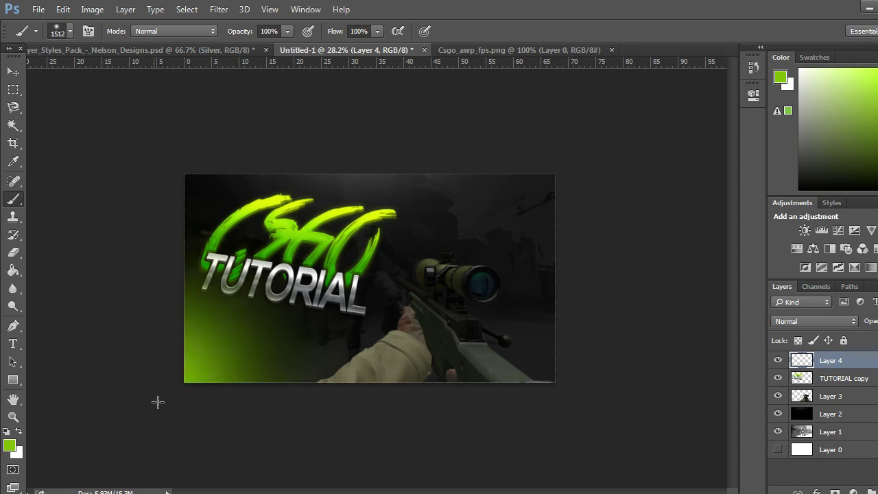
pyautogui.moveTo(158, 402)
pyautogui.mouseDown()
pyautogui.moveTo(220, 448)
pyautogui.moveTo(378, 478)
pyautogui.moveTo(454, 477)
pyautogui.moveTo(595, 443)
pyautogui.mouseUp()
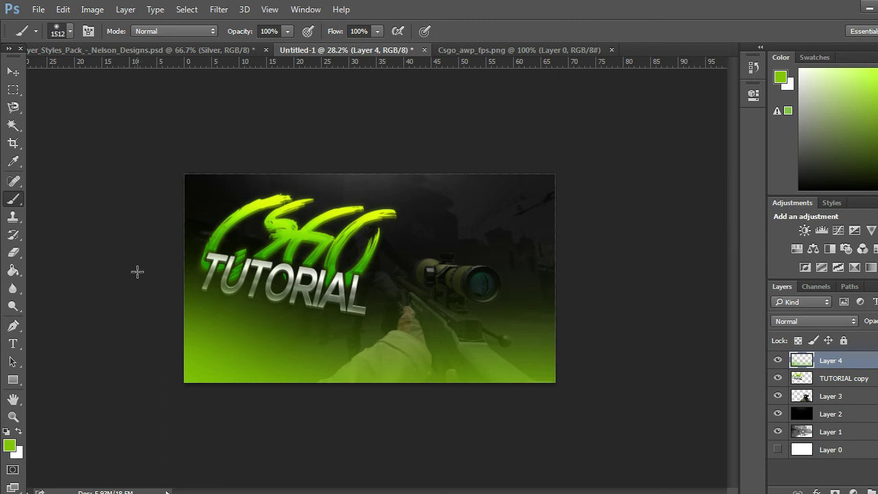
# Try out different blend modes on the green glow in Layer 4, ending on Linear Dodge (Add)
pyautogui.click(807, 319)
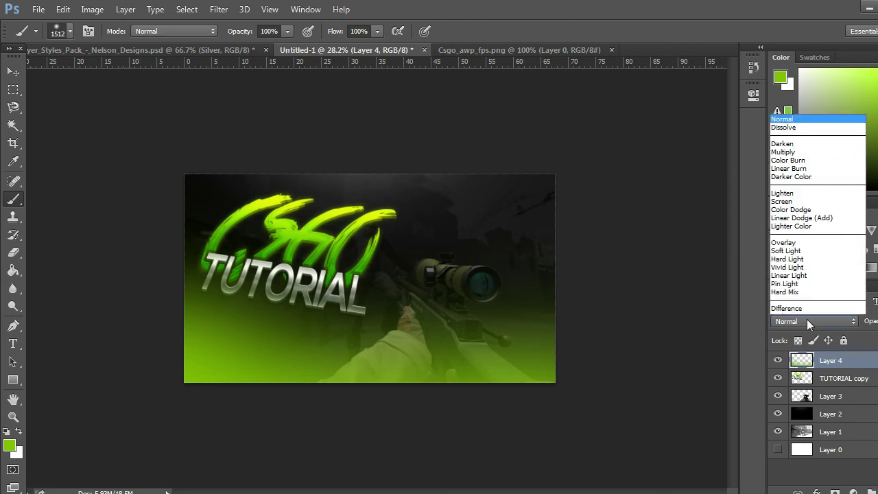
pyautogui.click(806, 319)
pyautogui.scroll(-3, 807, 319)
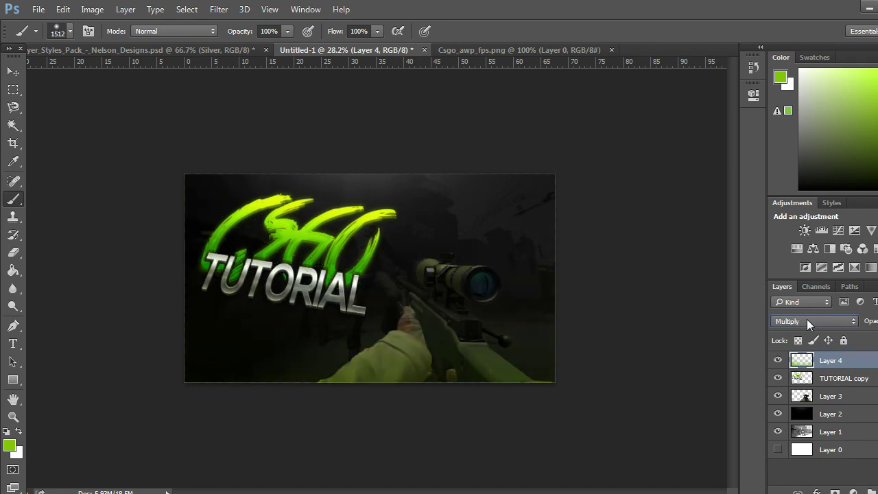
pyautogui.scroll(-4, 806, 319)
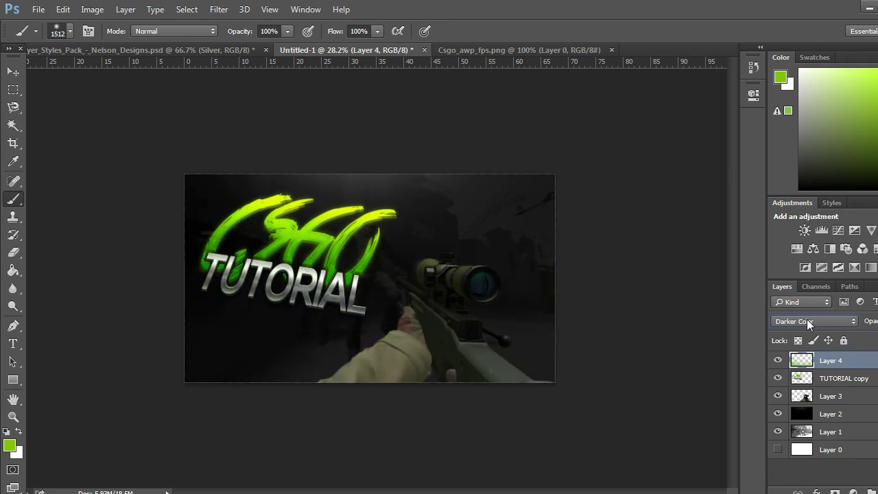
pyautogui.scroll(-3, 807, 319)
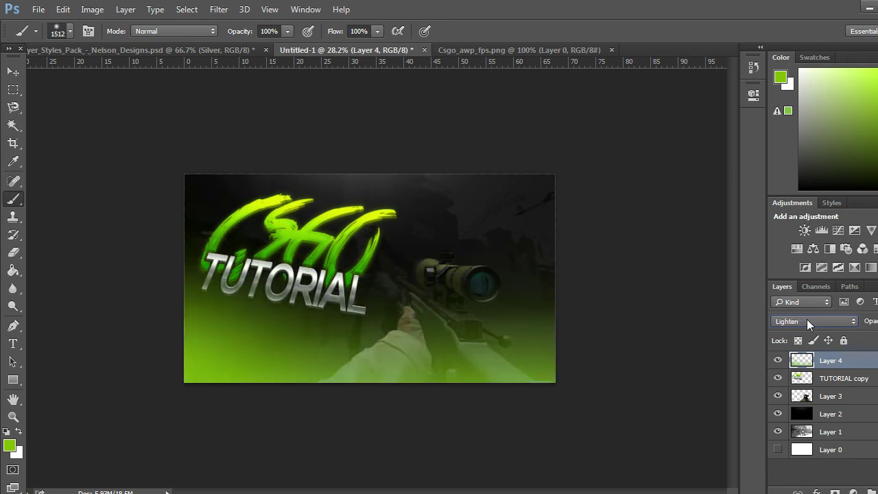
pyautogui.scroll(1, 807, 319)
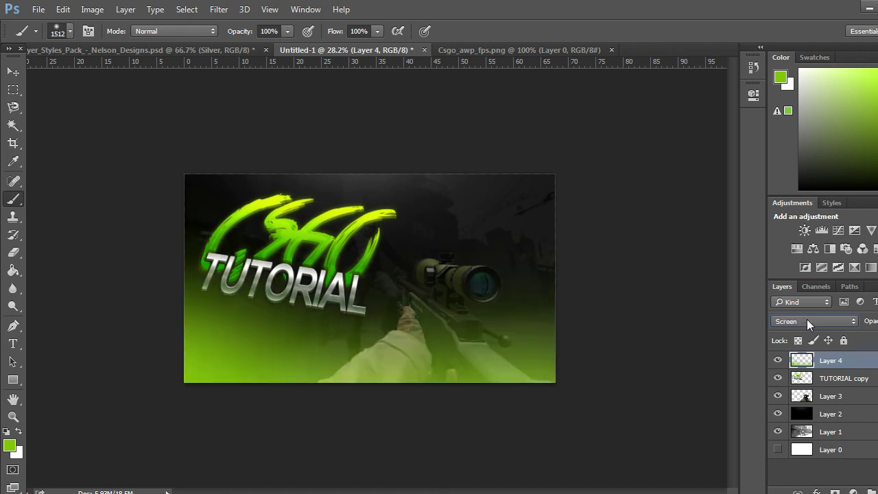
pyautogui.scroll(-1, 806, 319)
pyautogui.scroll(-2, 806, 319)
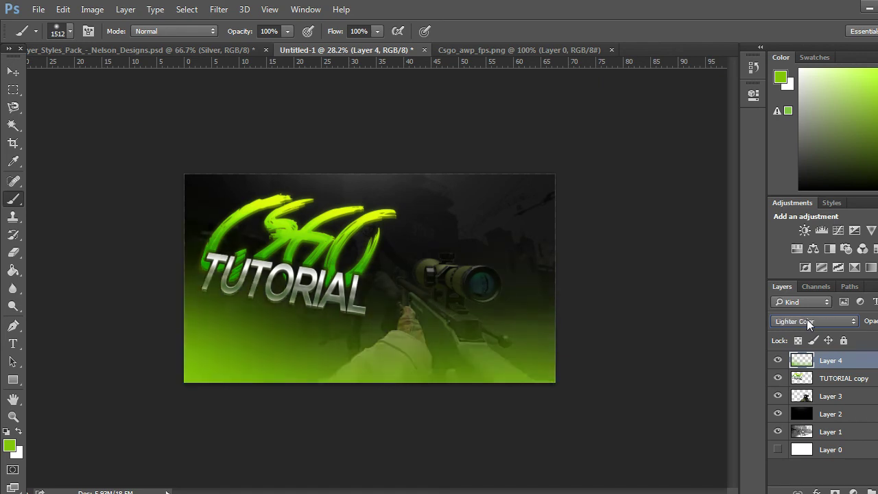
pyautogui.scroll(-1, 807, 319)
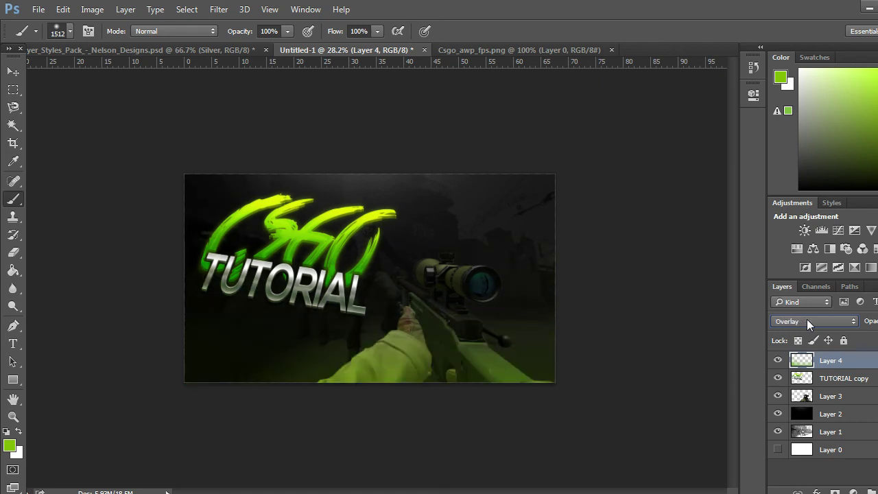
pyautogui.scroll(1, 807, 319)
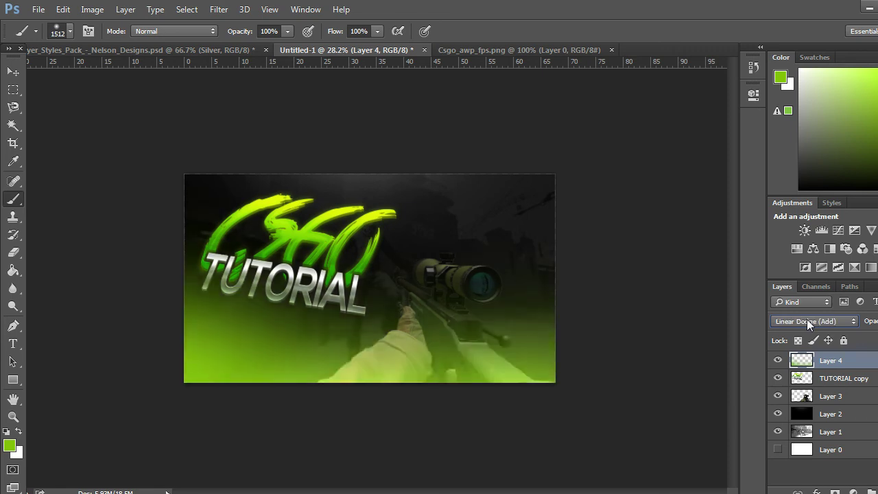
pyautogui.scroll(-4, 807, 319)
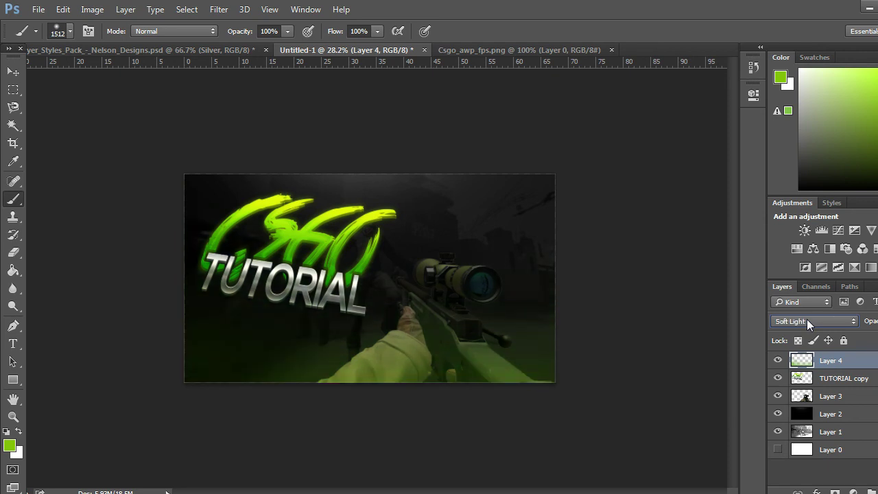
pyautogui.scroll(-2, 806, 319)
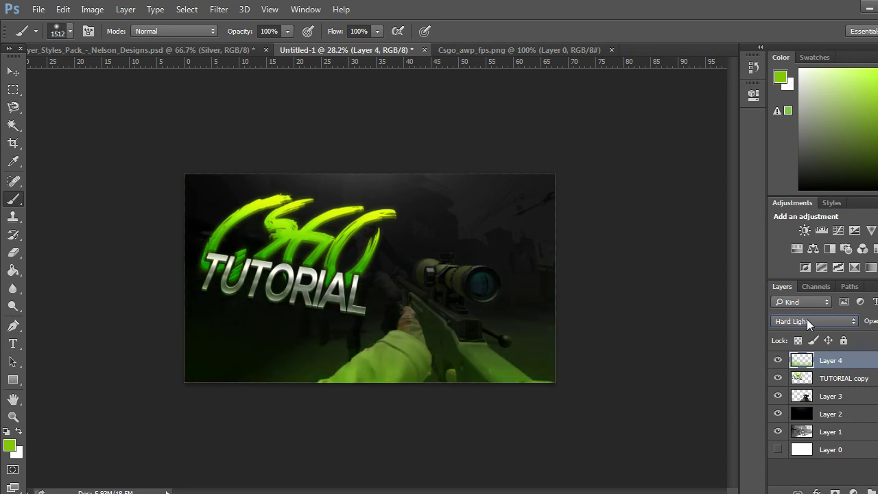
pyautogui.scroll(-3, 807, 319)
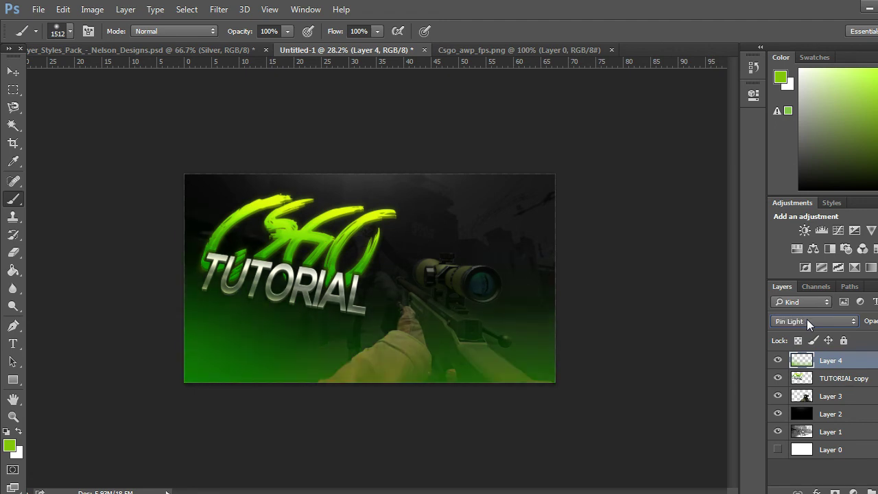
pyautogui.scroll(-3, 806, 319)
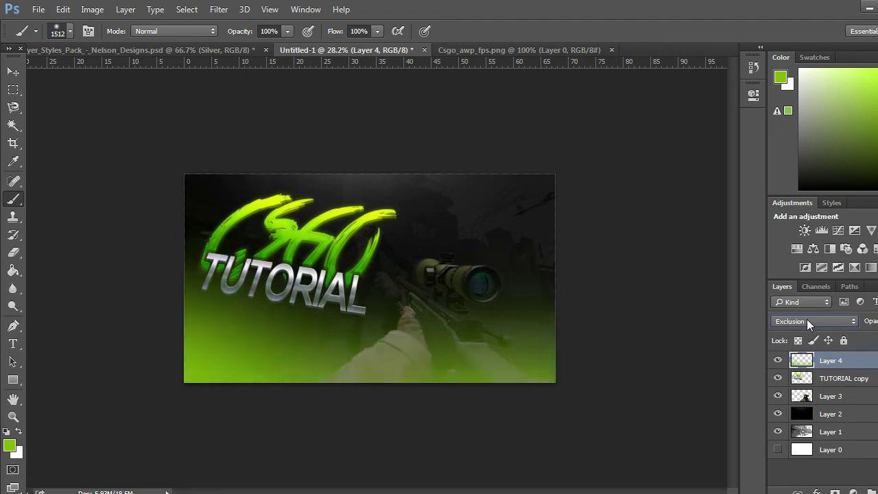
pyautogui.scroll(-1, 806, 321)
pyautogui.scroll(-1, 807, 321)
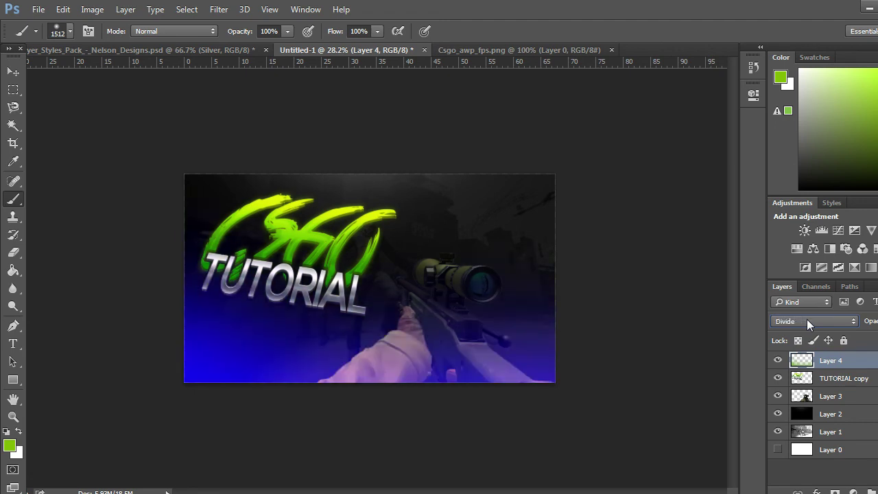
pyautogui.scroll(8, 806, 319)
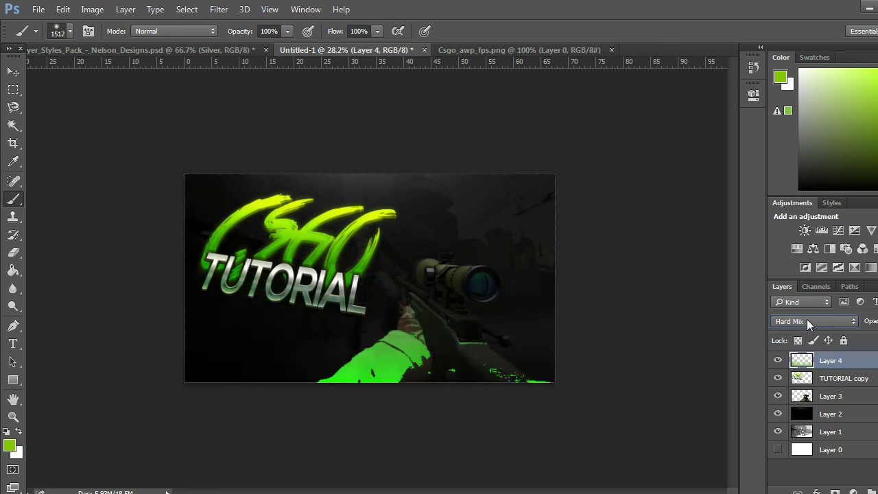
pyautogui.scroll(2, 807, 319)
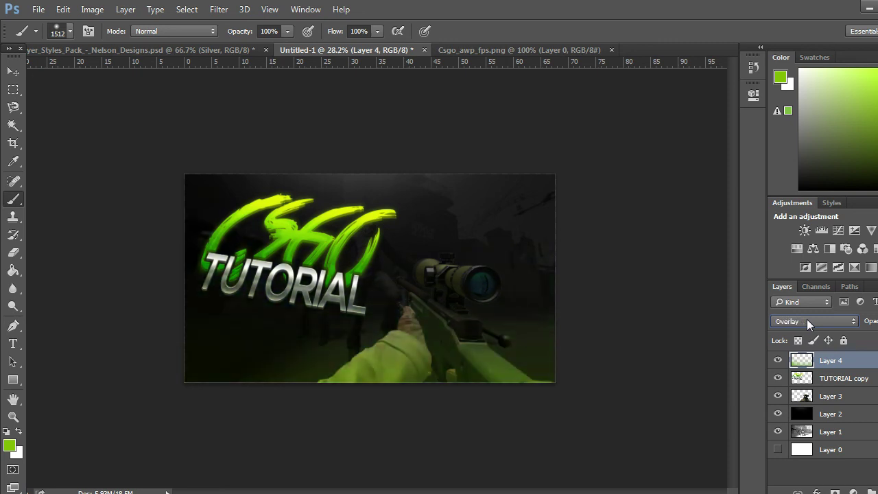
pyautogui.scroll(1, 807, 319)
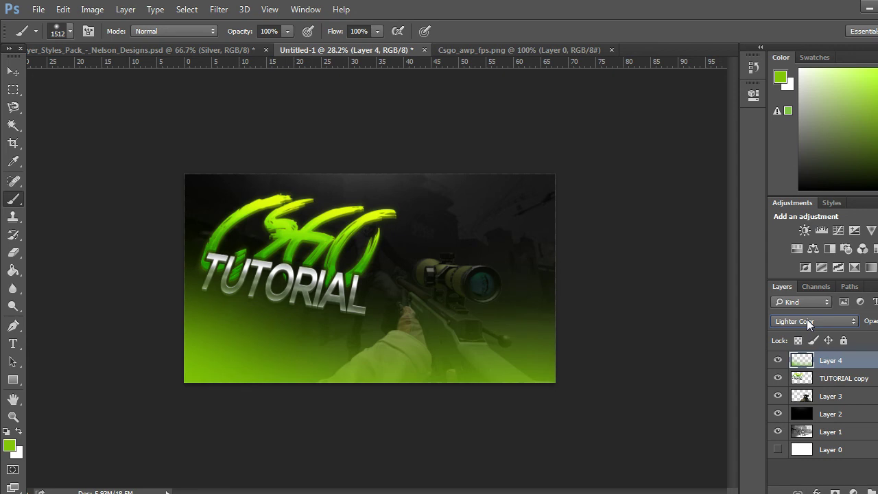
pyautogui.scroll(1, 807, 319)
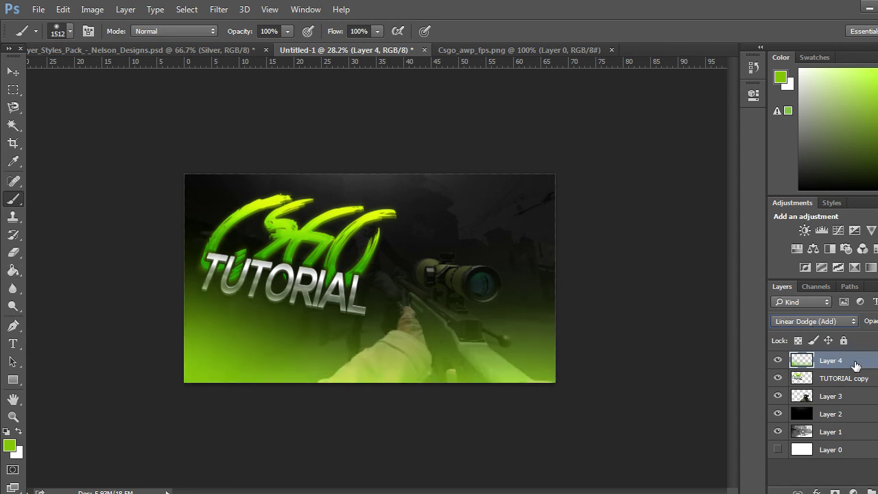
# Add a Hue/Saturation adjustment layer above Layer 4 and set its Hue to -44
pyautogui.click(812, 249)
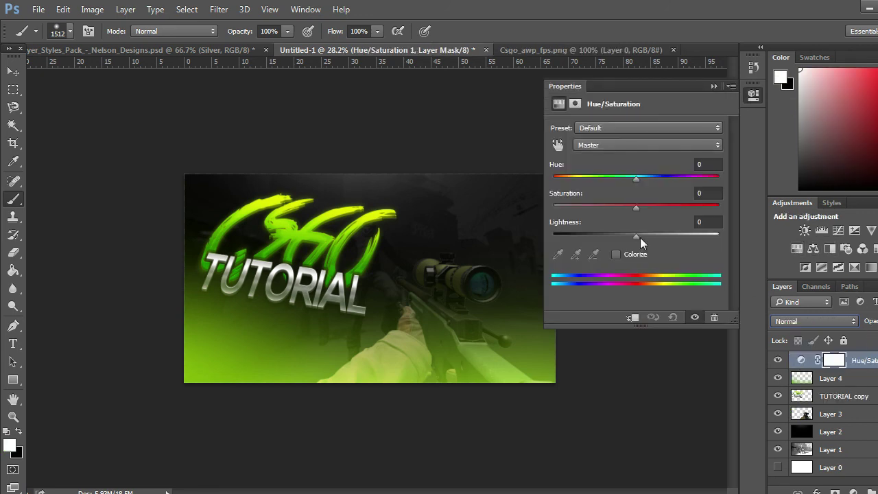
pyautogui.moveTo(636, 181); pyautogui.dragTo(603, 207)
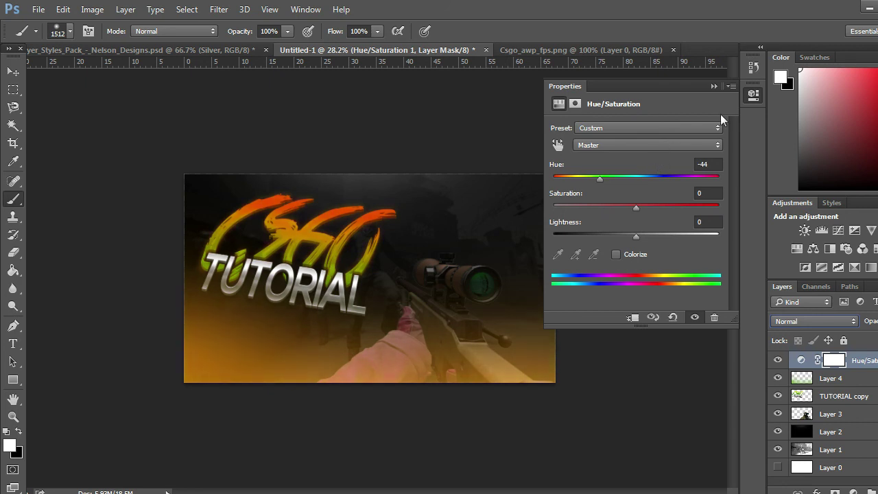
pyautogui.click(714, 86)
# Change the blend mode of the glow on Layer 4 to Soft Light and undo the extra brush stroke
pyautogui.click(835, 379)
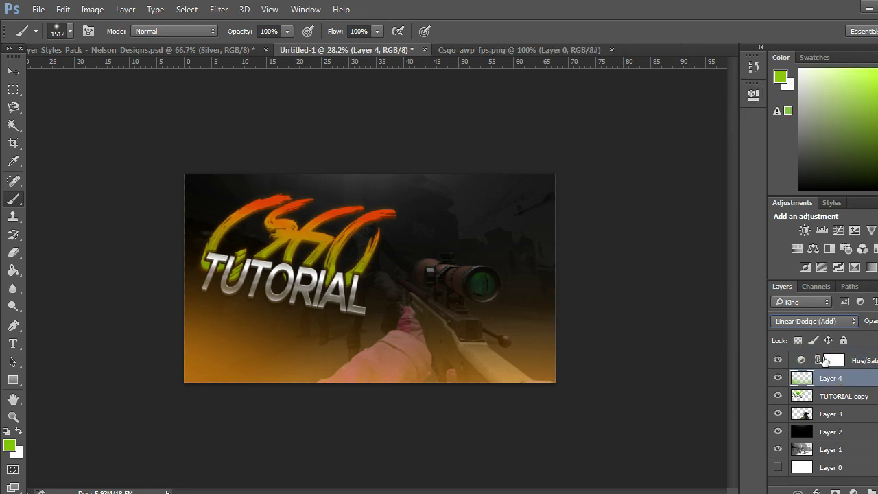
pyautogui.scroll(-1, 805, 322)
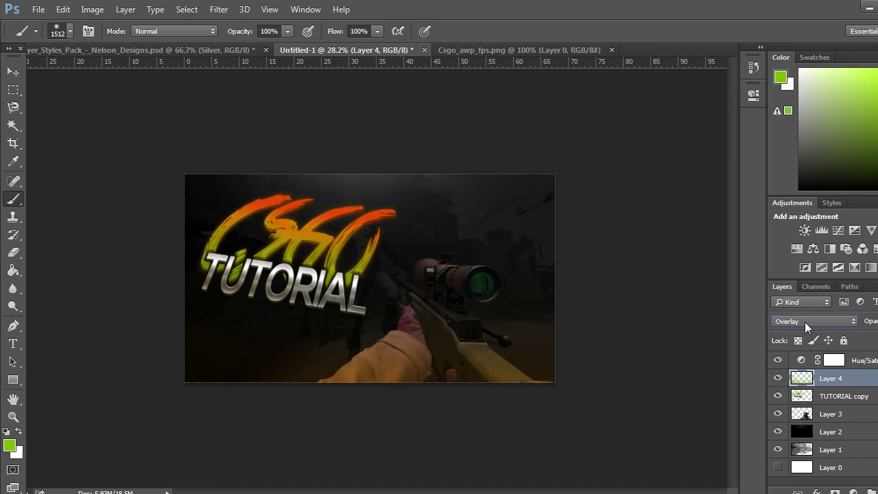
pyautogui.scroll(-2, 805, 322)
pyautogui.scroll(1, 804, 322)
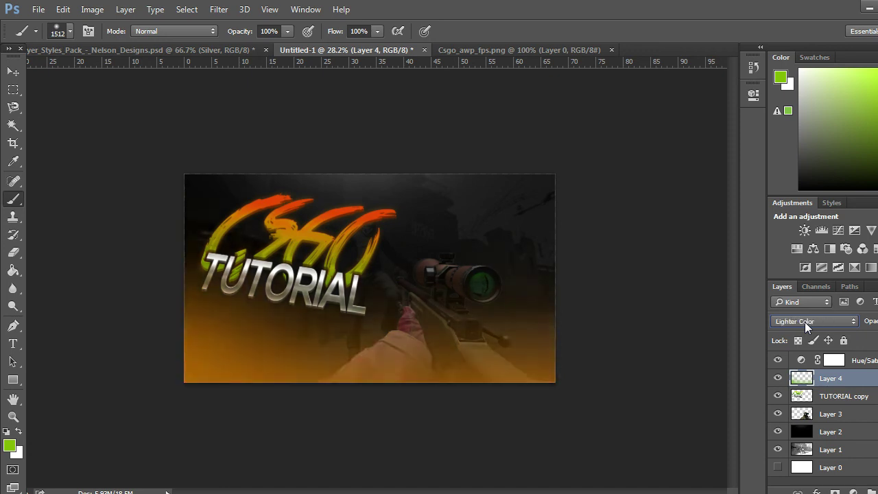
pyautogui.scroll(-1, 805, 321)
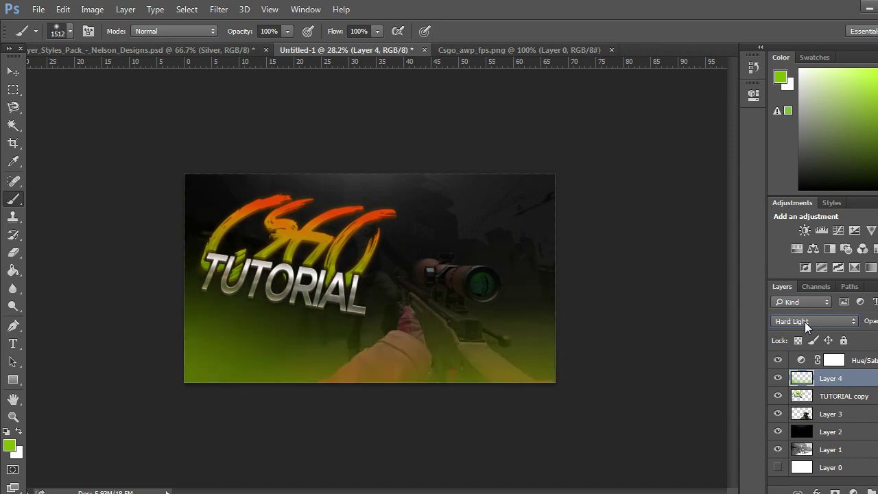
pyautogui.scroll(1, 804, 322)
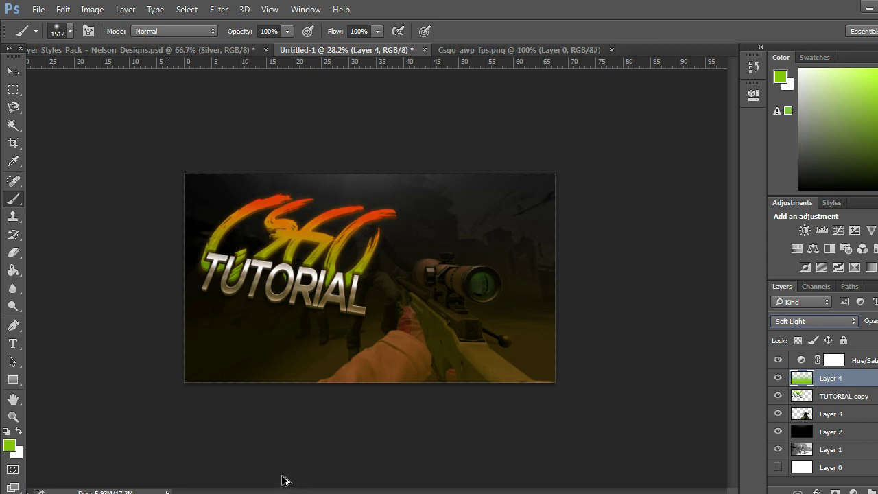
pyautogui.hotkey('ctrl', 'z')
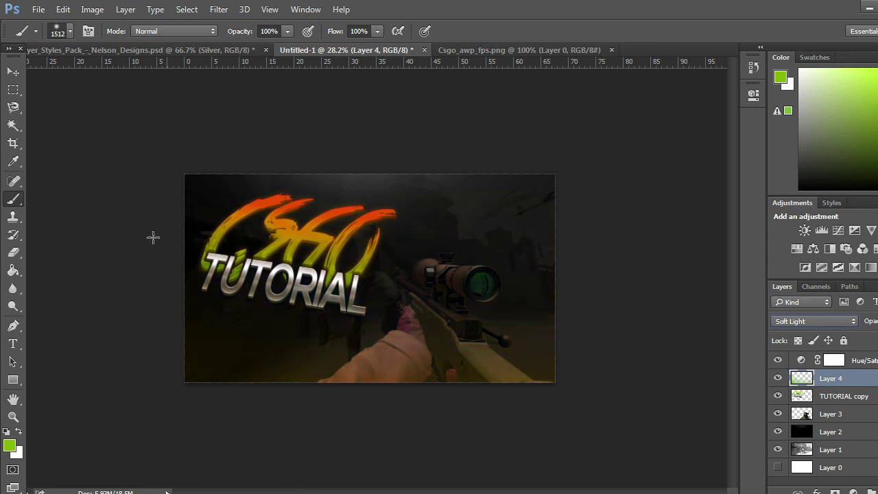
# Switch to the Open Broadcaster Software window
pyautogui.click(572, 368)
pyautogui.hotkey('alt', 'Tab')
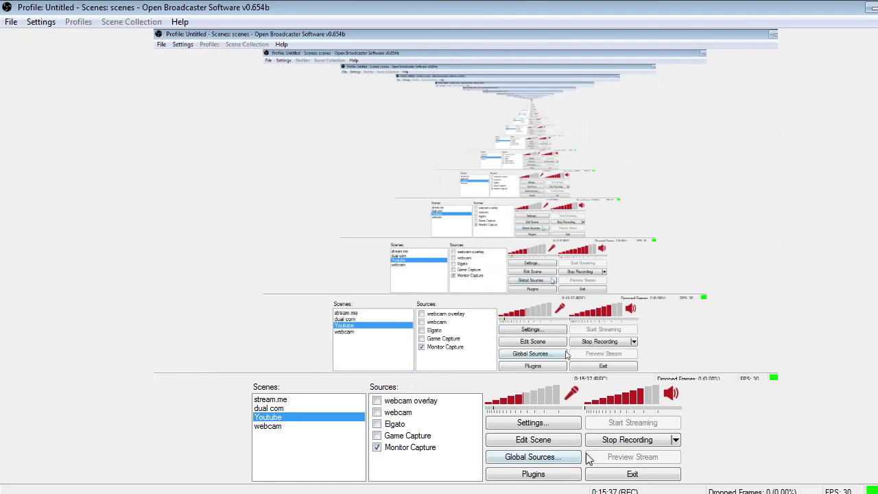